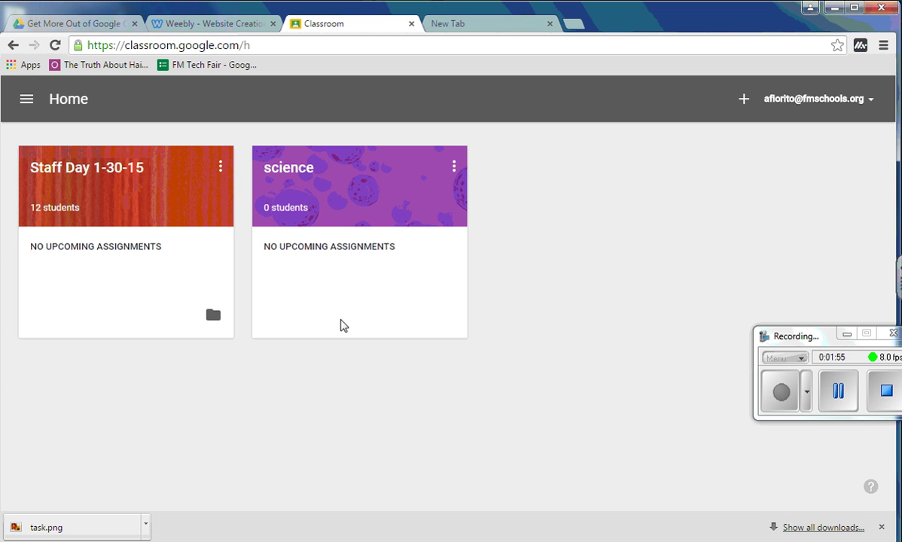
Create a class named "Google Class" with the section "FM Teacher Inservice"
click(744, 101)
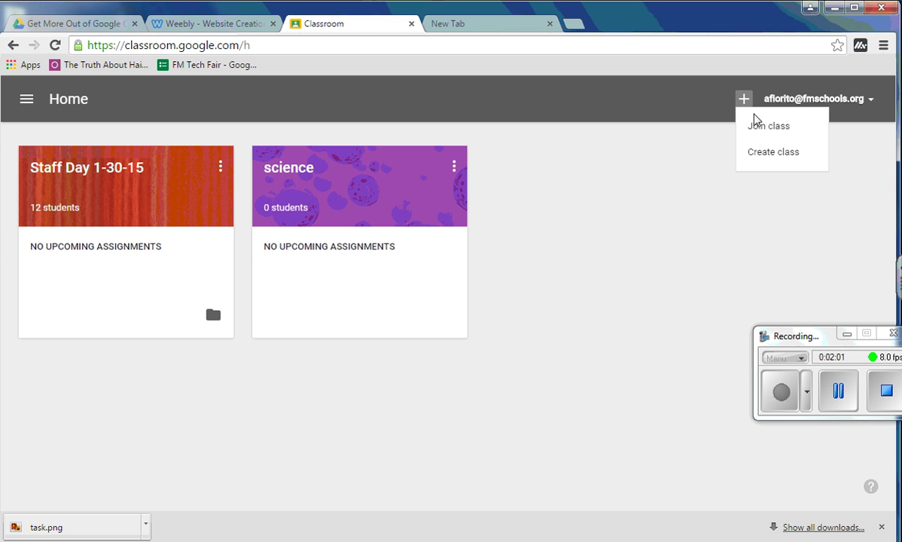
click(786, 152)
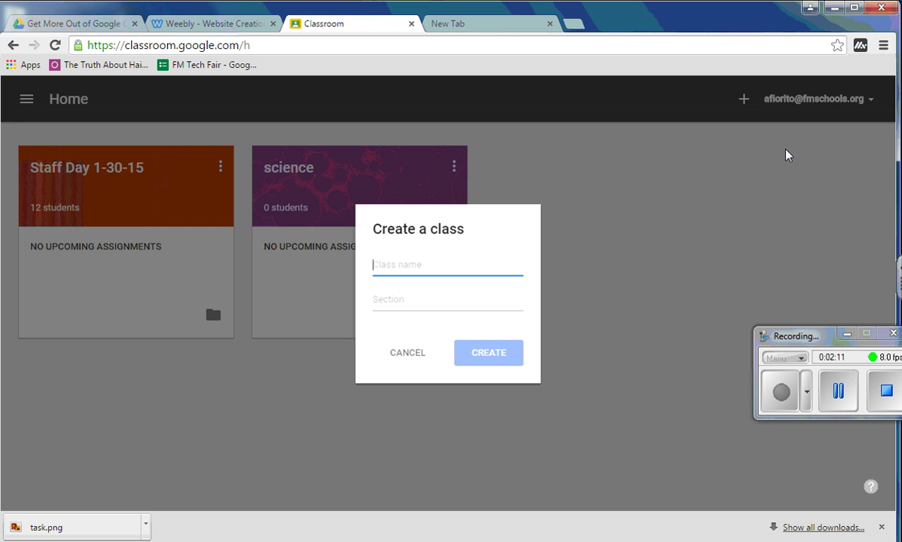
text(Google)
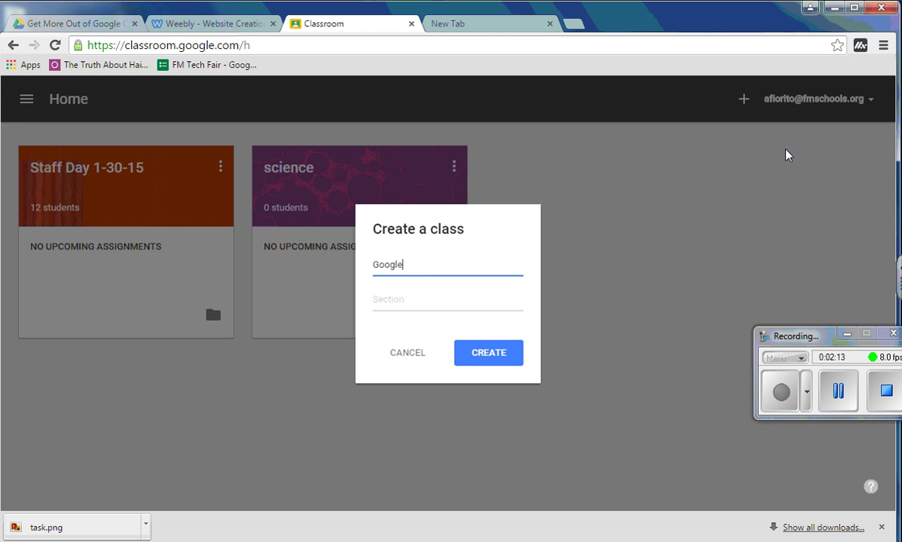
text( Class)
click(492, 303)
text(FM Teacher )
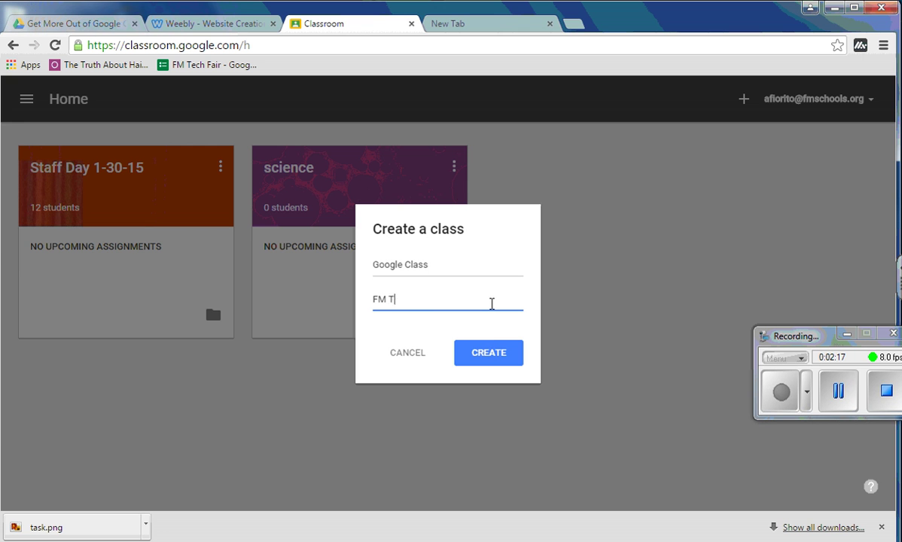
text(Inservice)
click(496, 354)
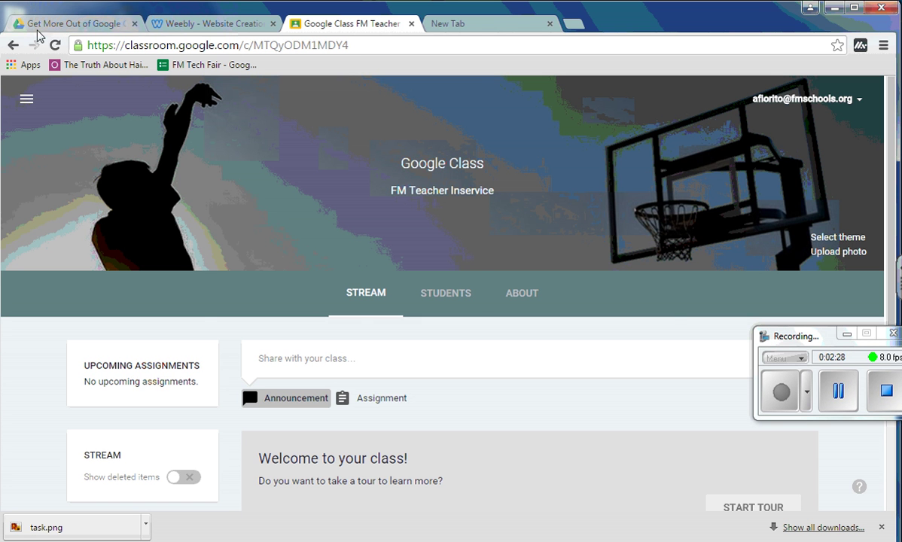
Reopen Google Class from the home page and set its theme to the colourful jelly bean image from the gallery
click(13, 46)
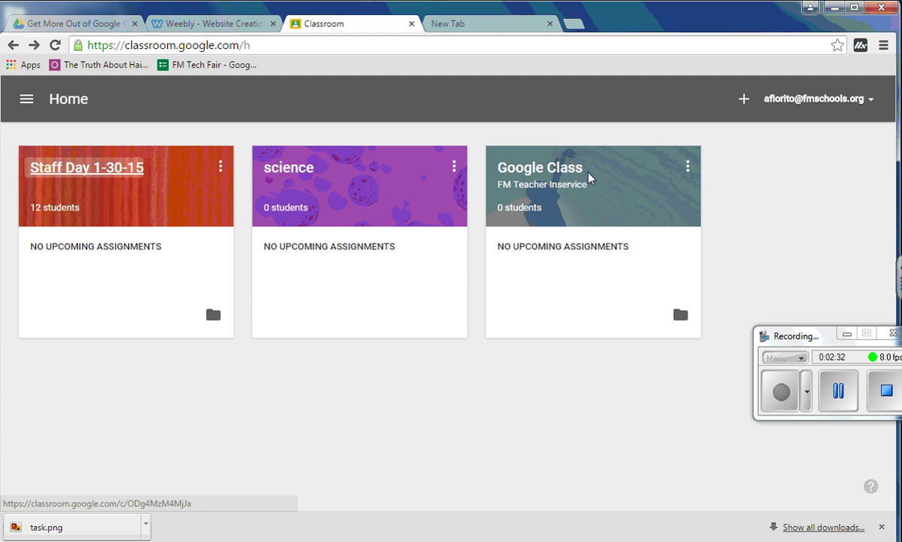
click(566, 173)
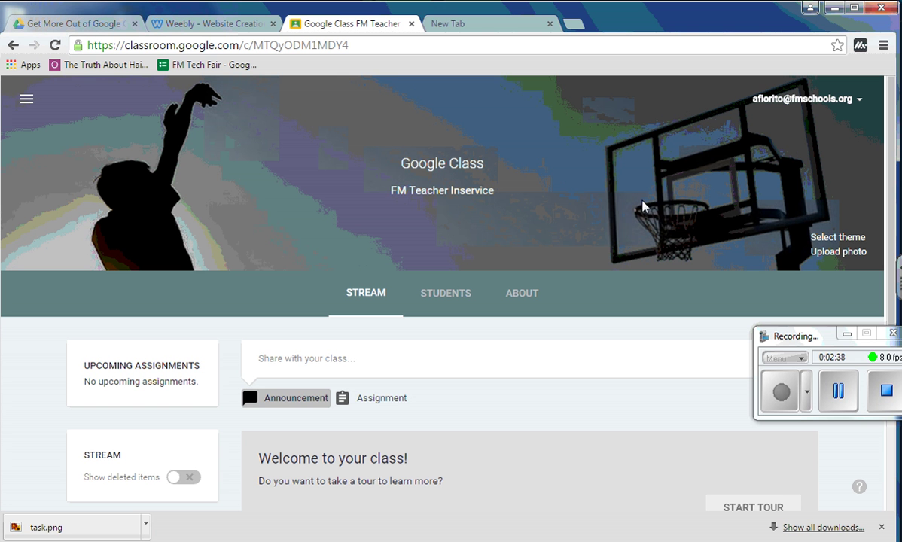
click(839, 238)
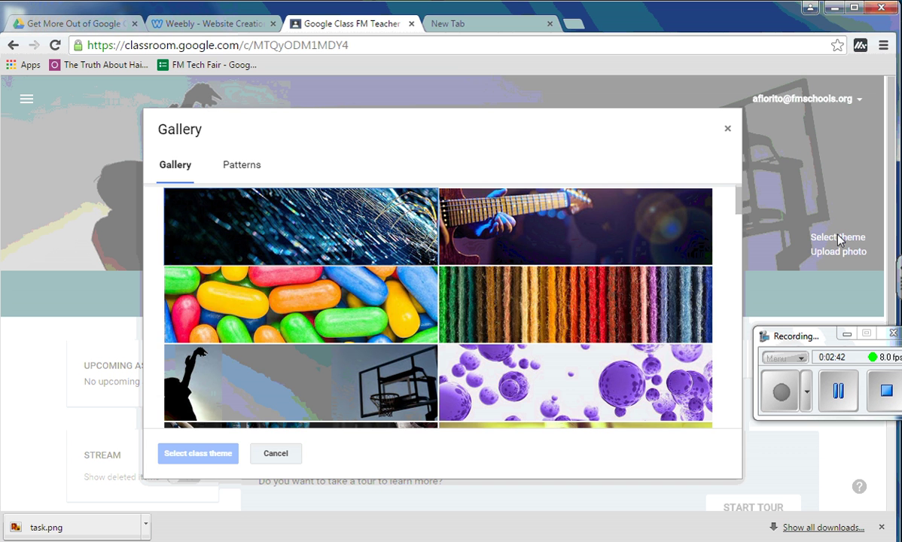
click(322, 285)
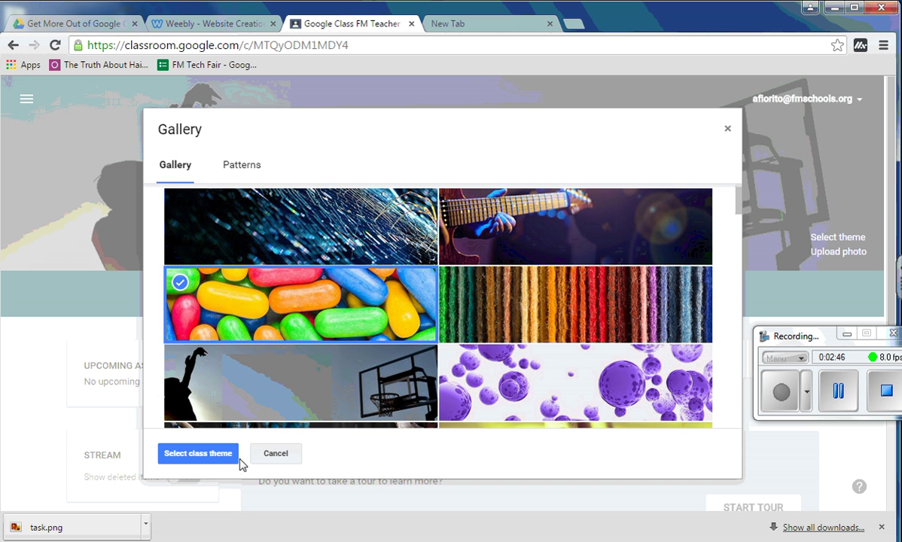
click(199, 454)
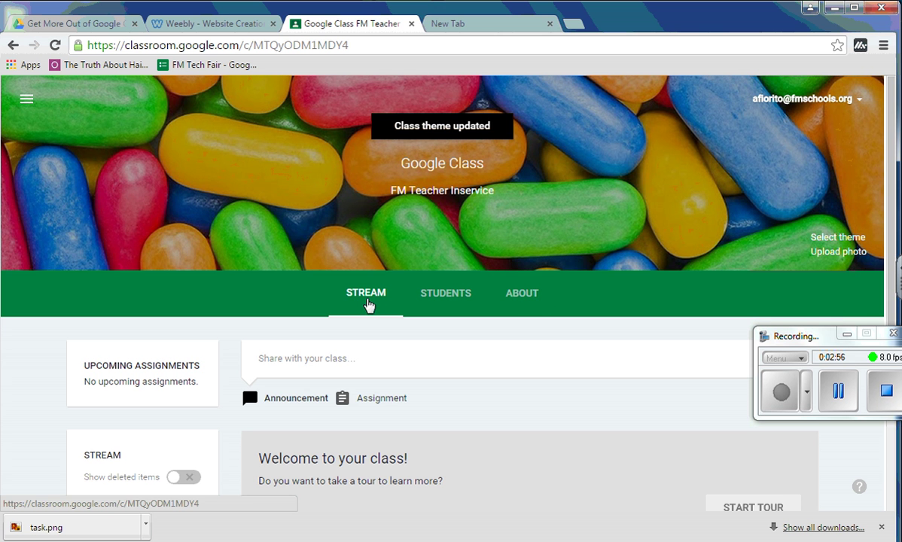
Examine the contacts and groups available for inviting students to Google Class, without inviting anyone
scroll(880, 226, down, 3)
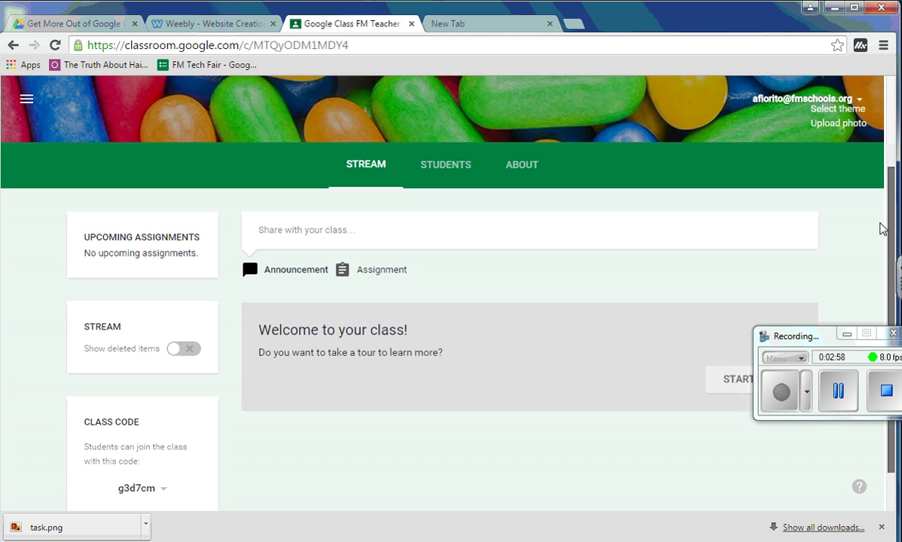
scroll(872, 241, up, 3)
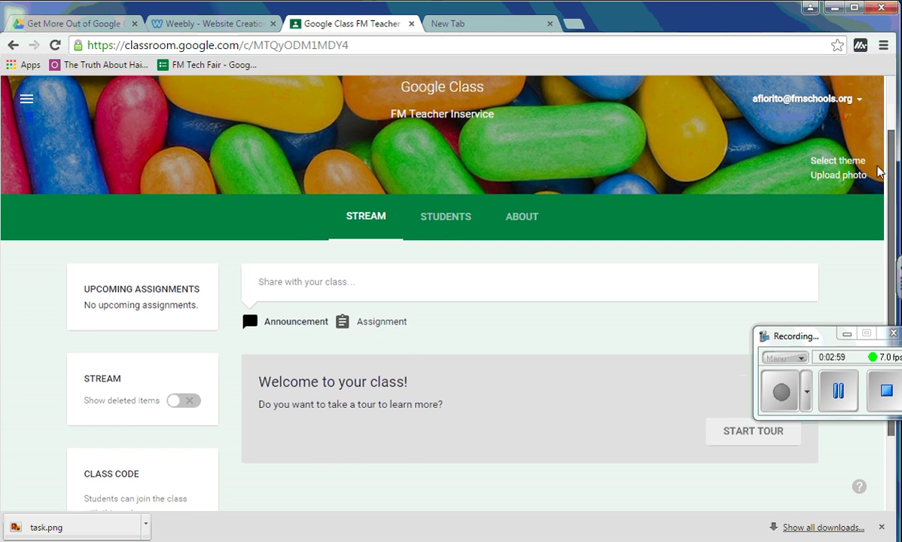
click(448, 218)
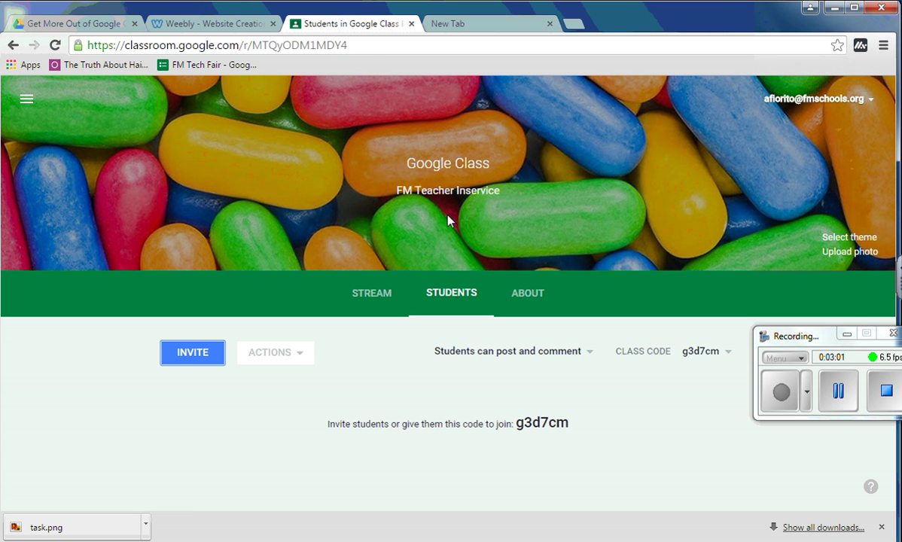
click(847, 334)
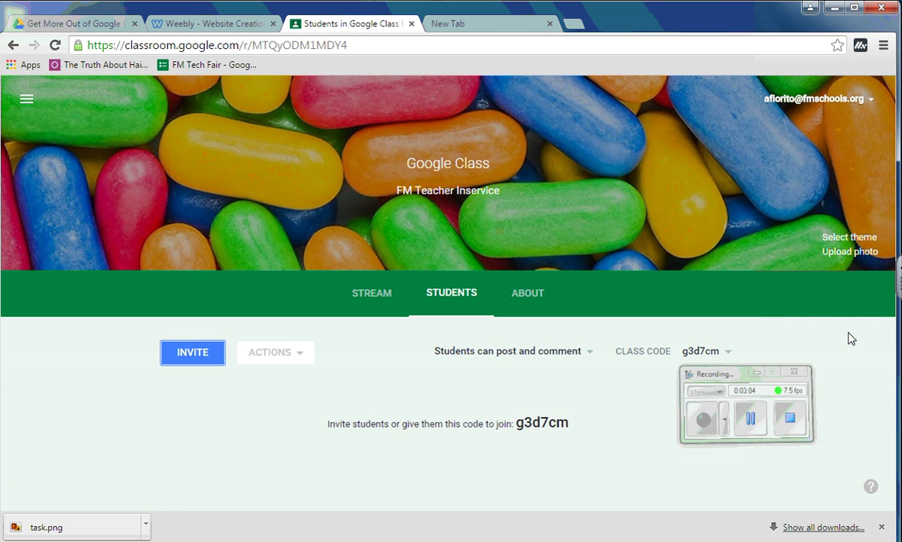
click(194, 353)
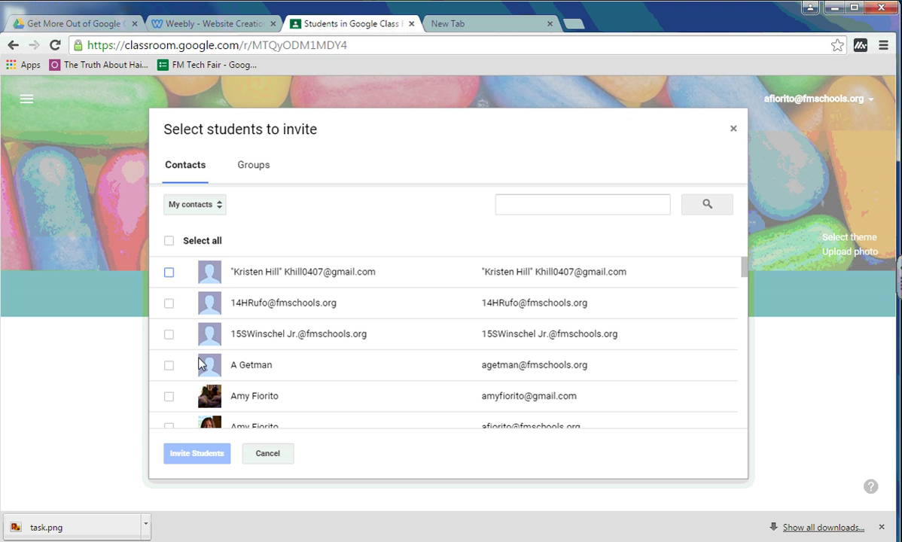
click(261, 408)
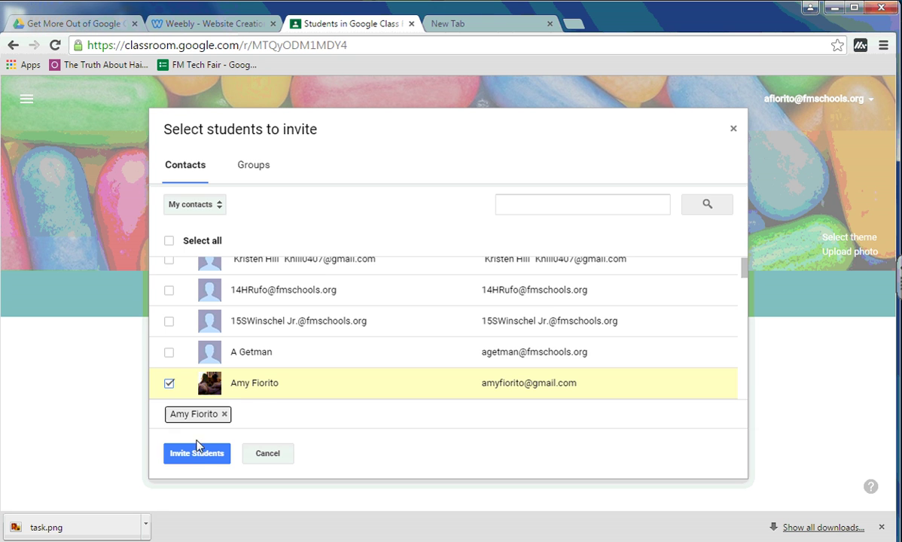
click(168, 385)
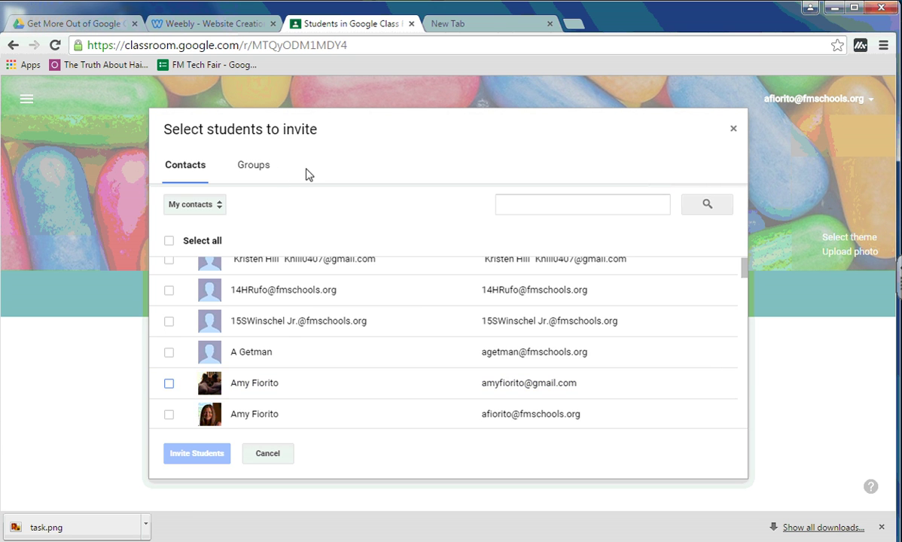
click(267, 170)
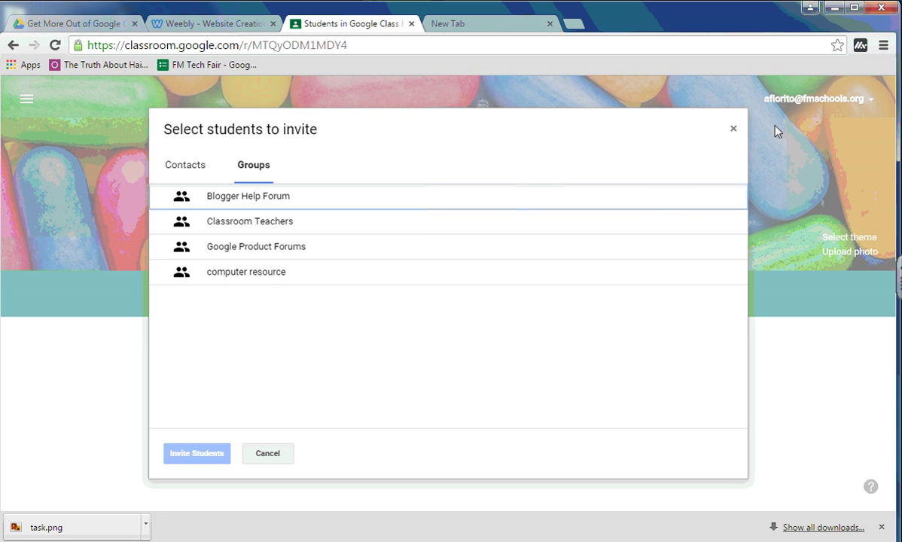
click(734, 131)
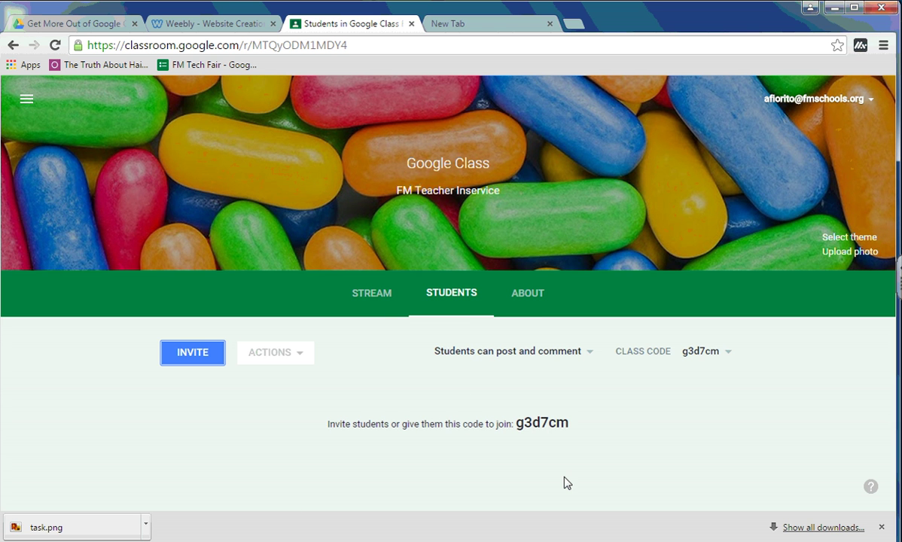
Fill in the class information with the teacher's full name as title, description "Course Instructor" and room "online", and save it
click(529, 297)
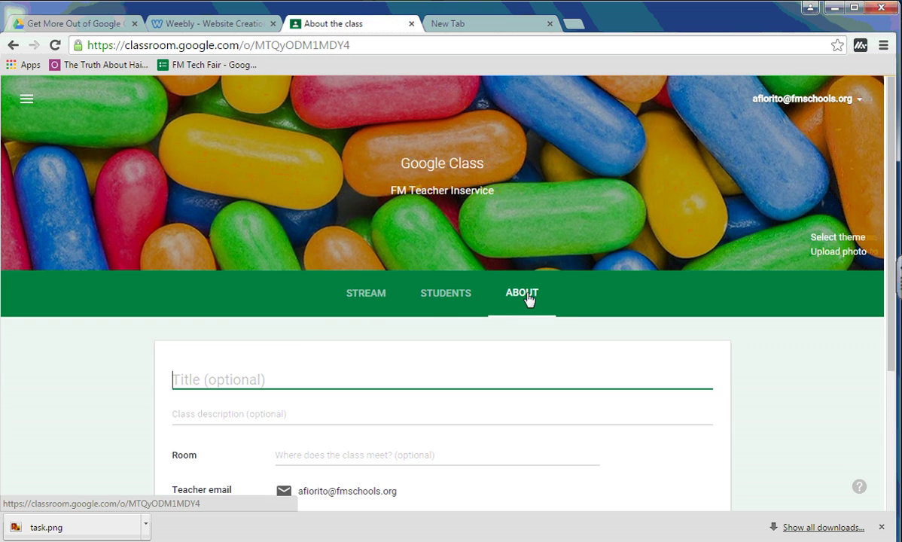
scroll(881, 311, down, 3)
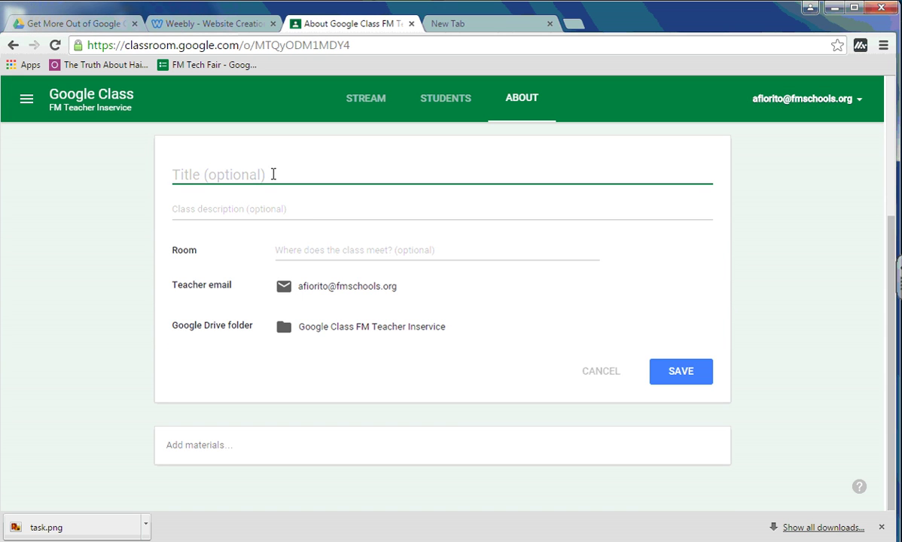
text(Amy Firo)
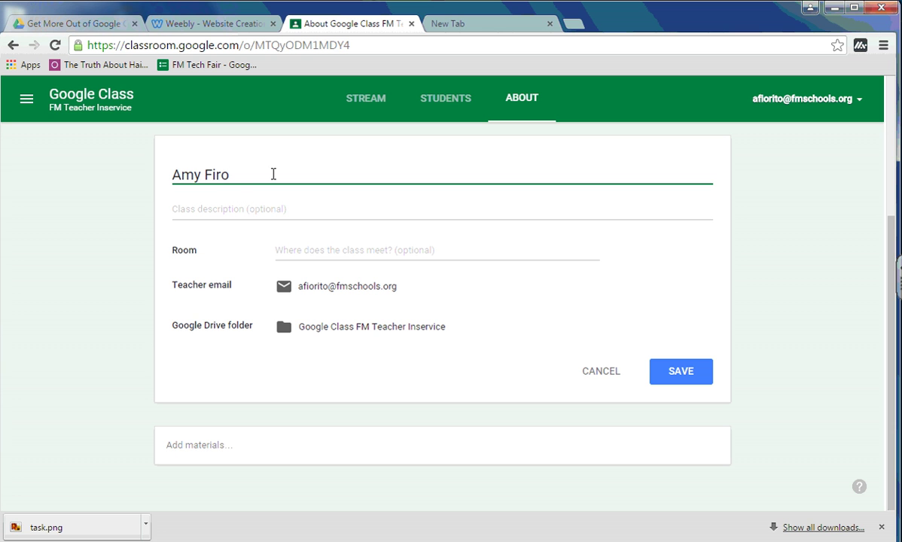
key(BackSpace)
key(BackSpace)
text(orito)
click(219, 205)
text(course )
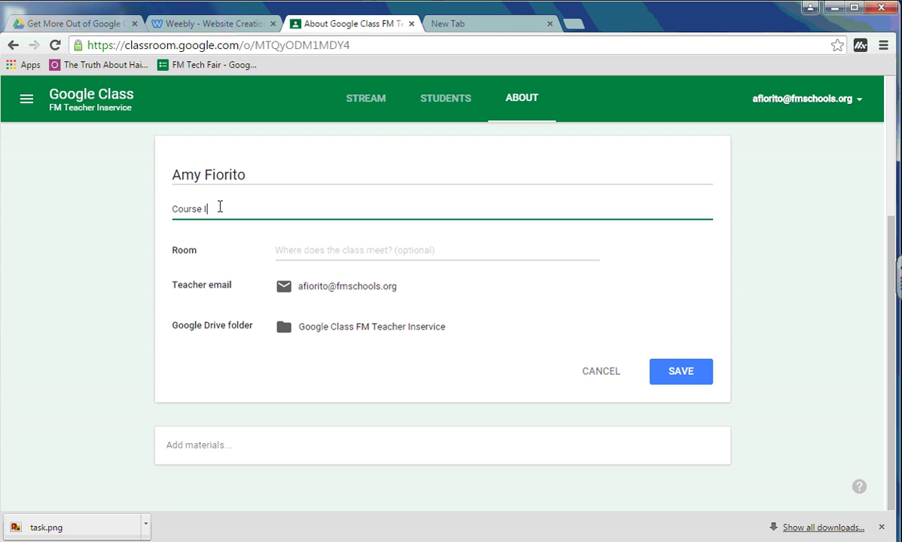
text(Instructor)
click(294, 254)
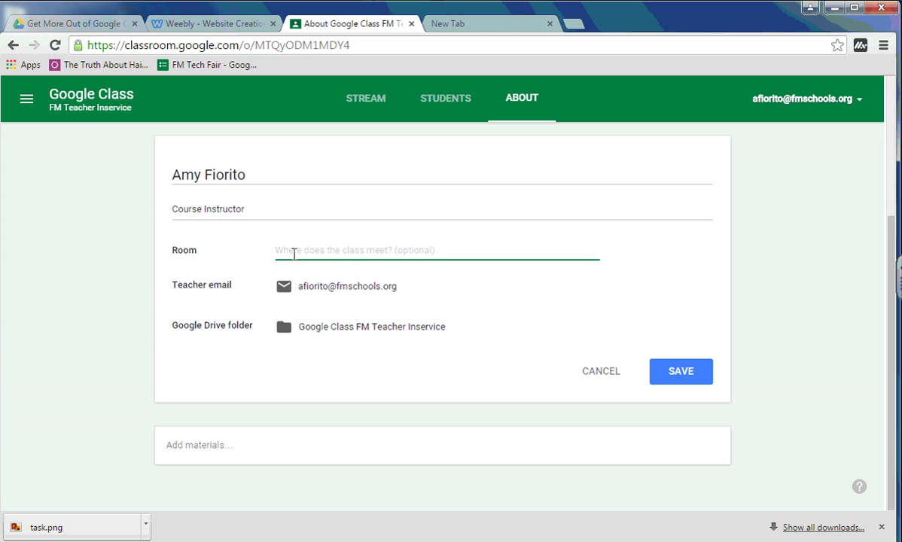
text(online)
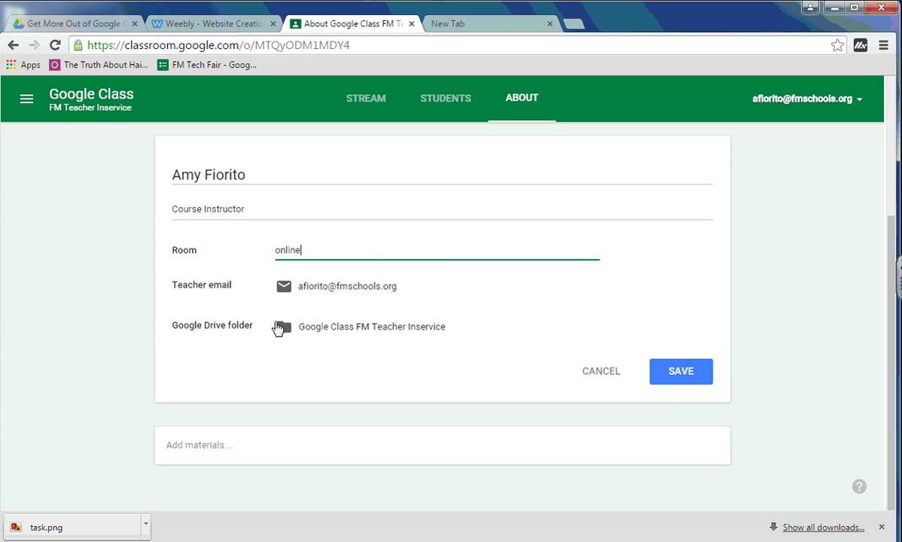
click(683, 376)
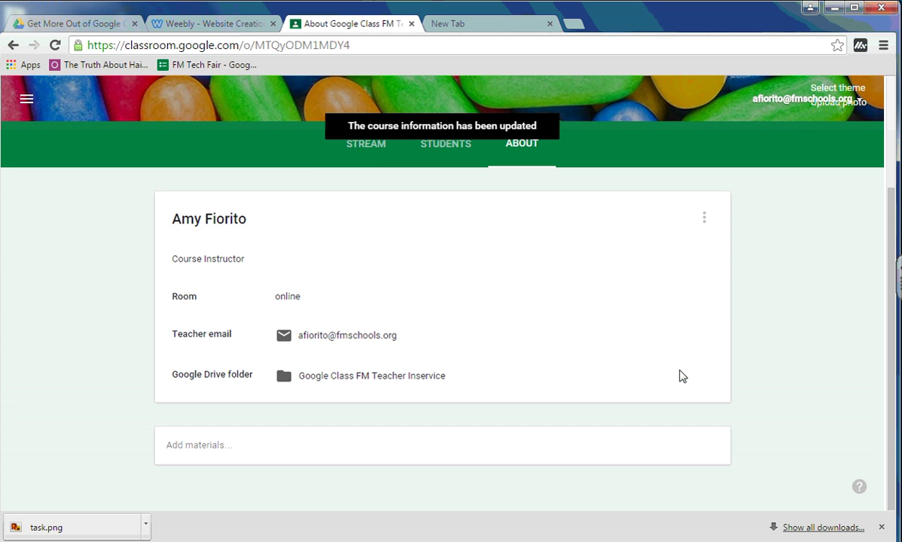
Return to the class stream and view the attachment options of a new announcement without posting it
click(365, 158)
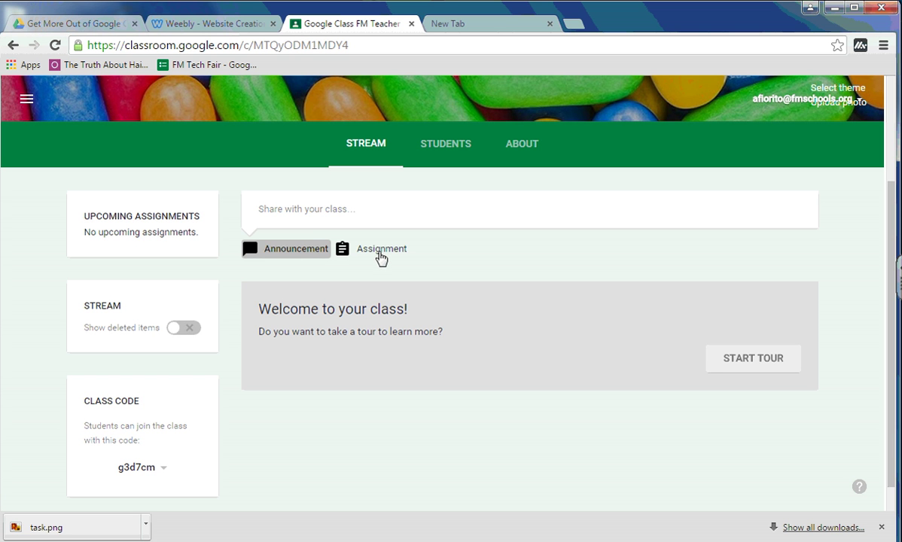
click(314, 251)
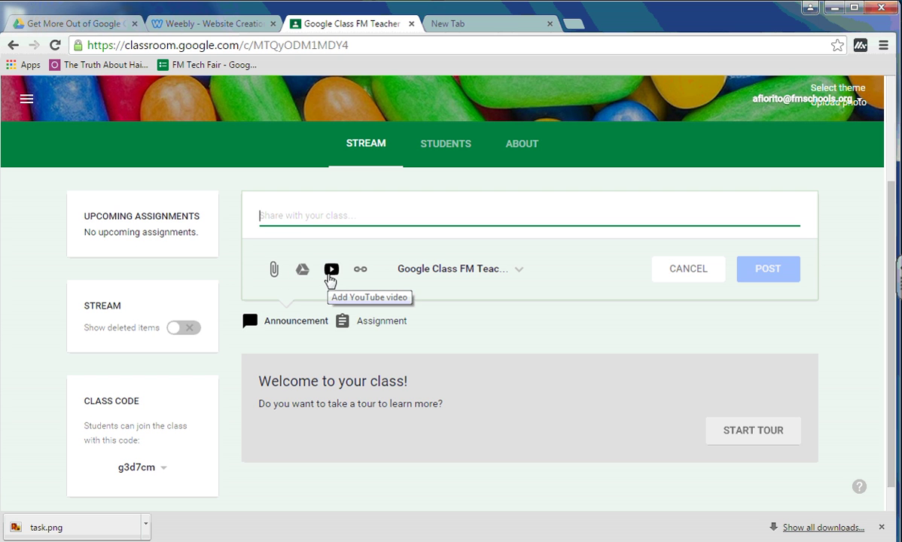
click(683, 270)
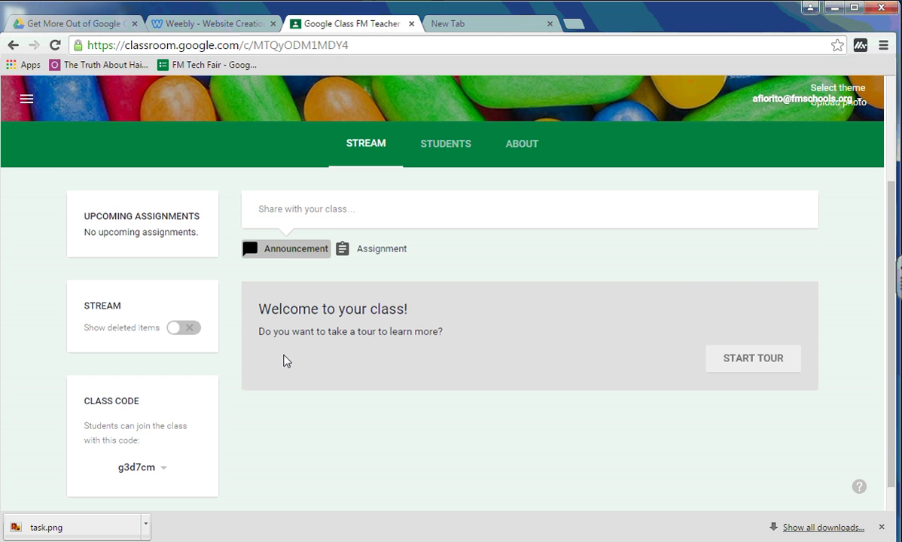
Start an assignment titled "Quick Feedback" with the description "Please open the file and add your feedback to the document."
click(391, 256)
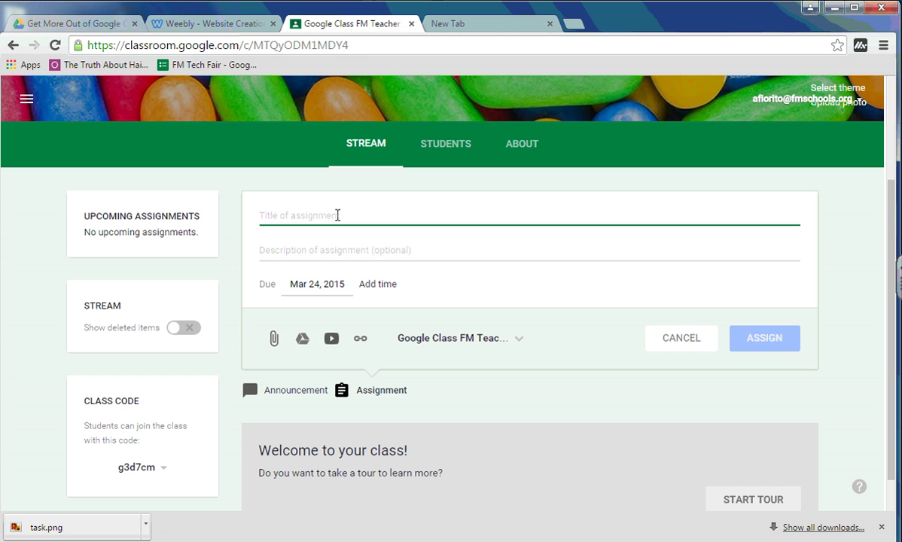
text(Quick )
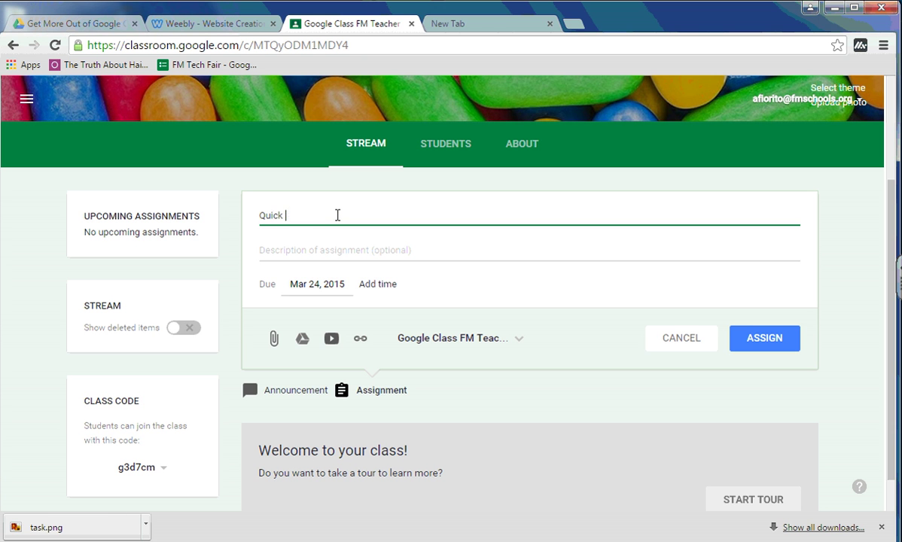
text(Feedback)
click(333, 246)
text(Pl)
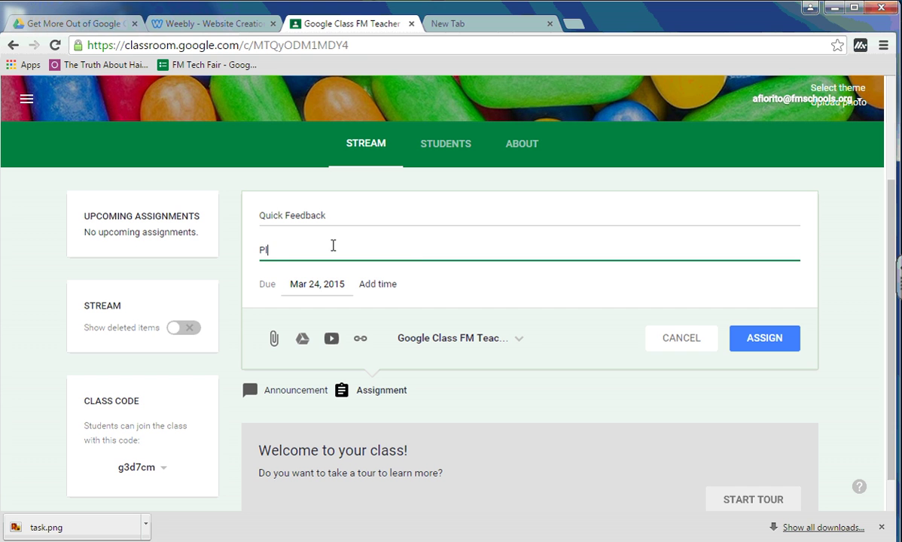
text(ease open the file and add your f)
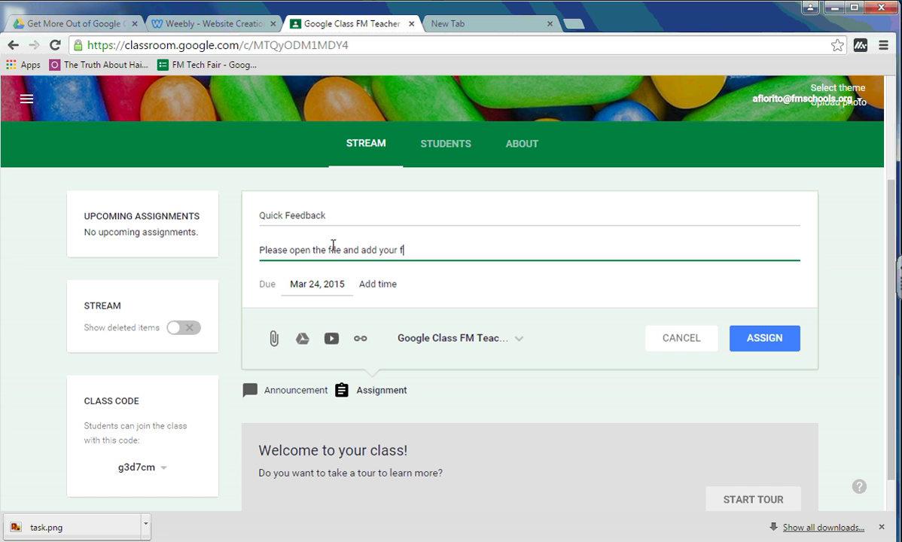
text(eedback to the doucument.)
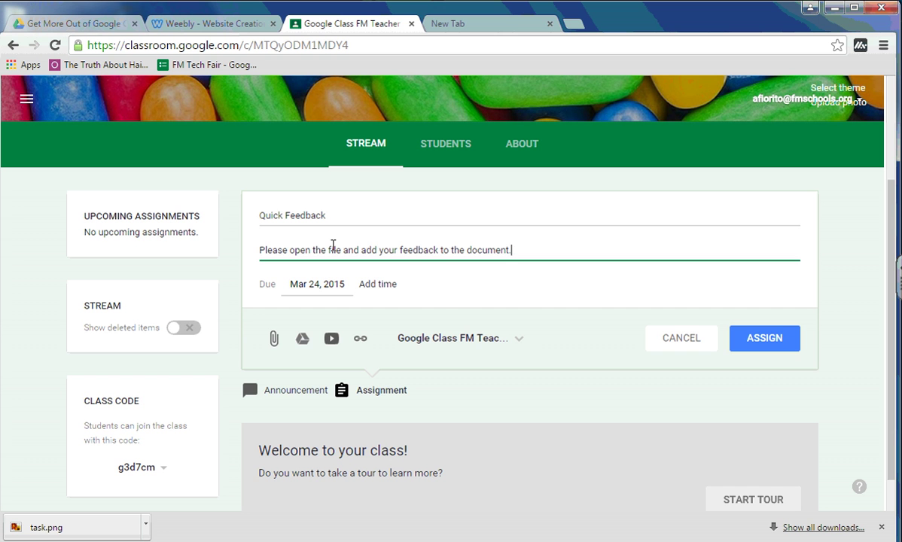
Set the Quick Feedback assignment's due date to Apr 3, 2015 and its due time to 3:00 PM
click(333, 284)
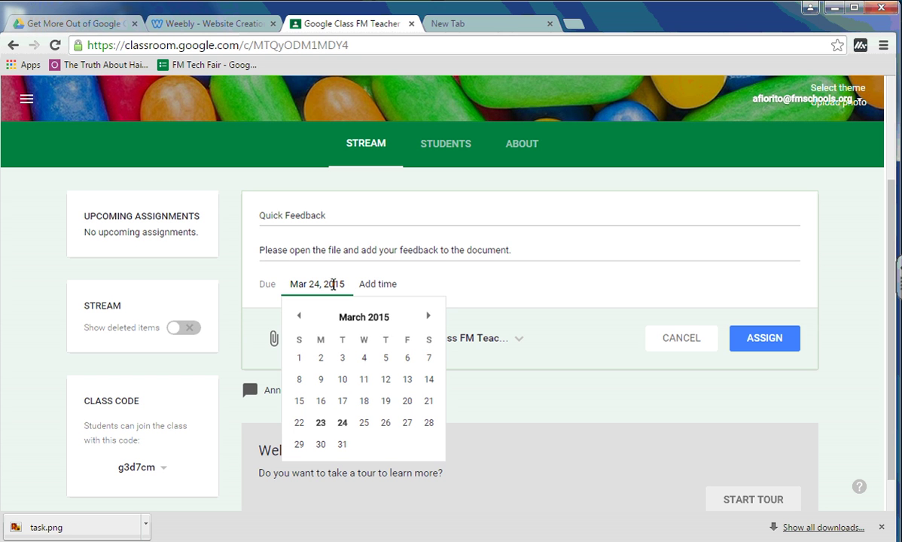
click(428, 317)
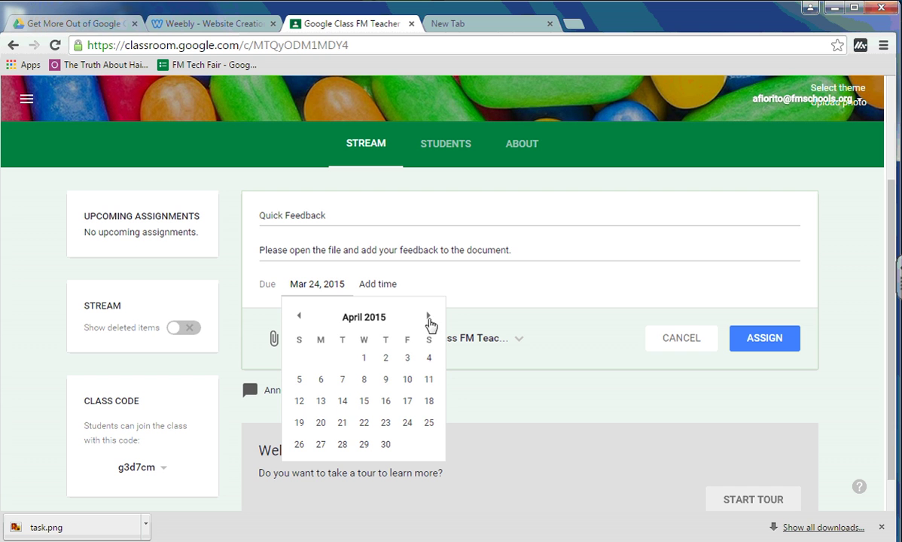
click(407, 358)
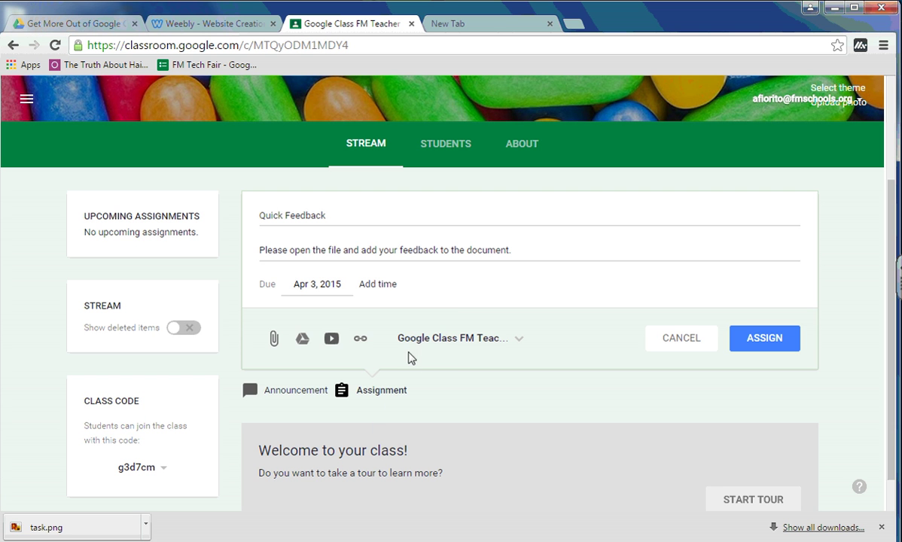
click(378, 287)
click(378, 286)
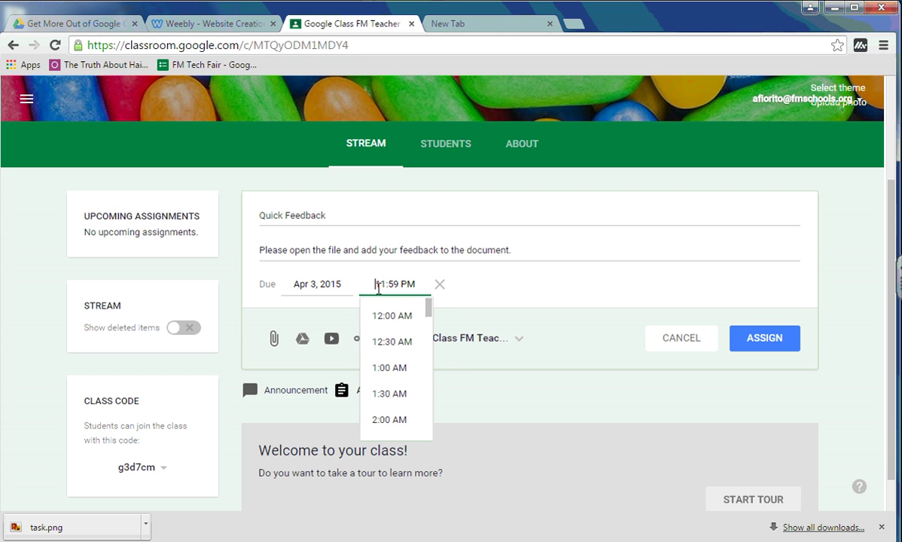
drag(429, 309, 429, 391)
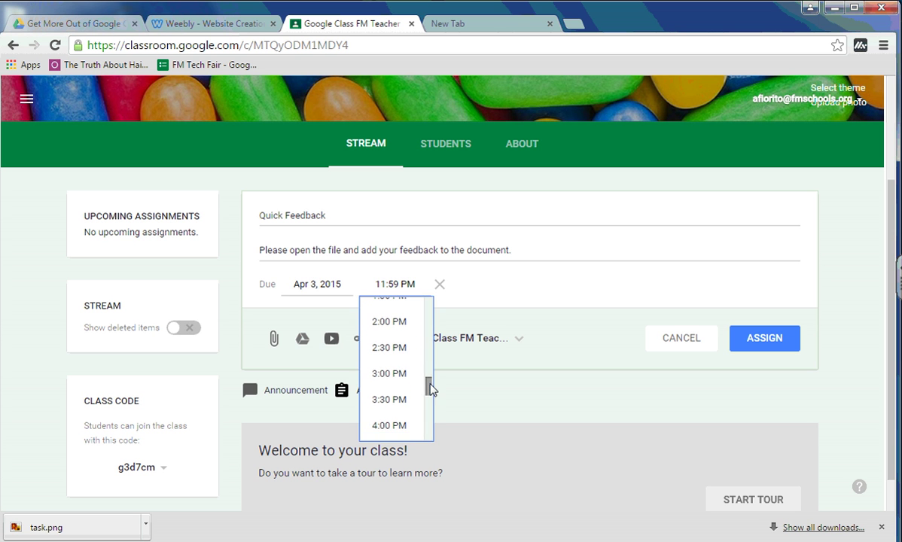
click(403, 374)
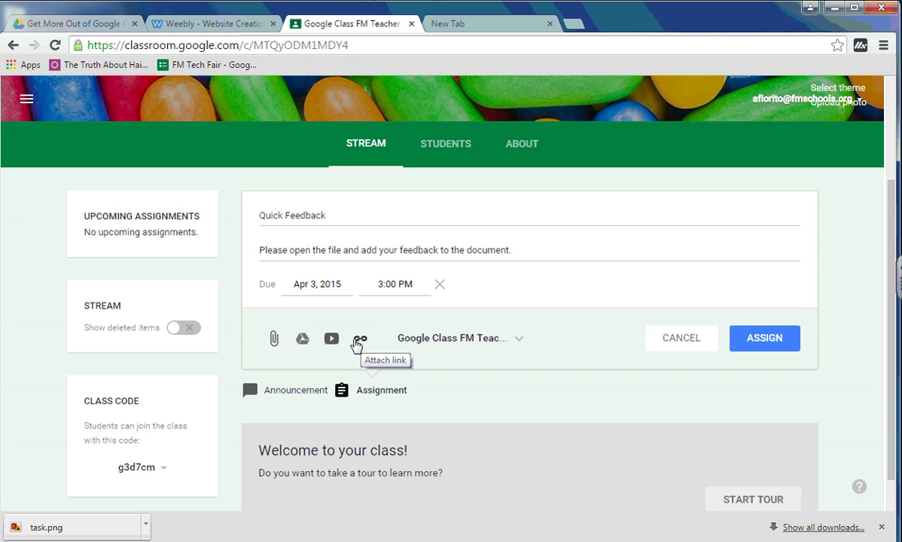
Attach the Google Classroom Assignment document from the Get More Out of Google Class Folder in Google Drive to the assignment
click(302, 339)
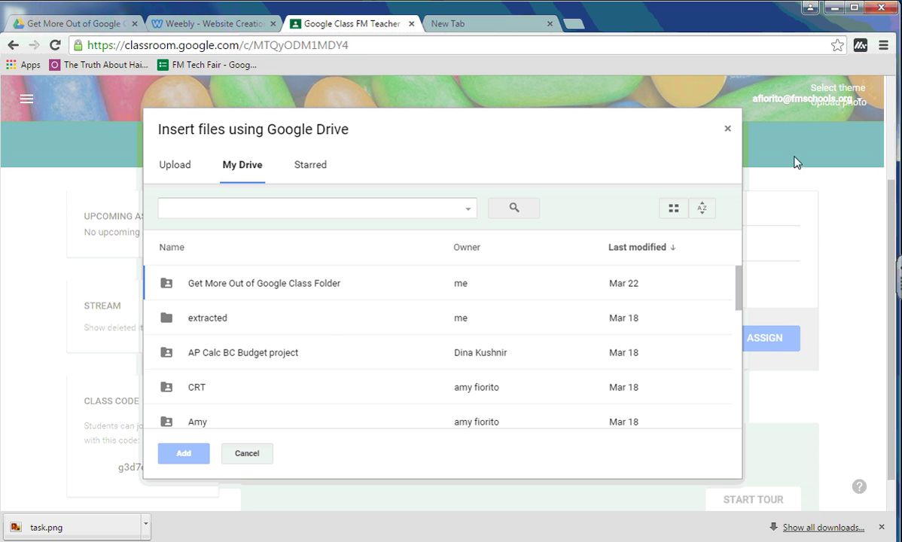
drag(737, 293, 721, 425)
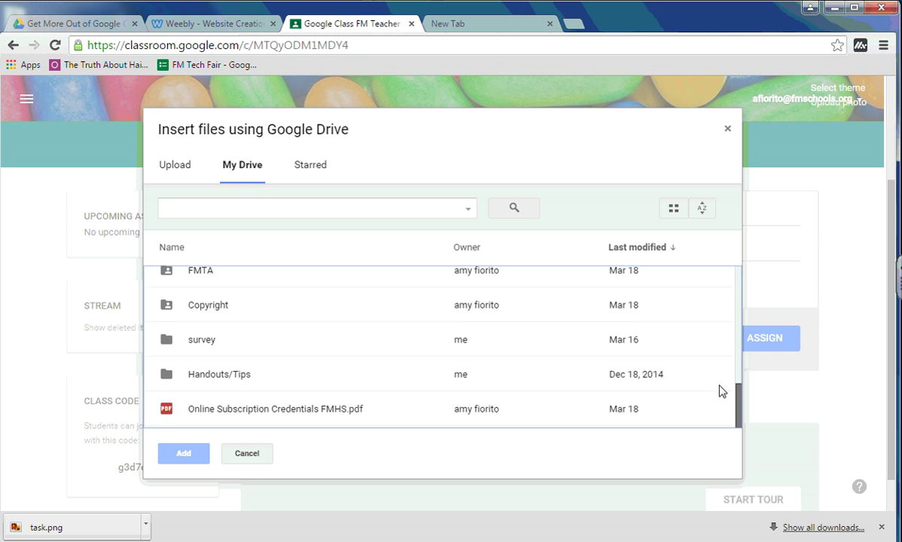
drag(721, 391, 717, 287)
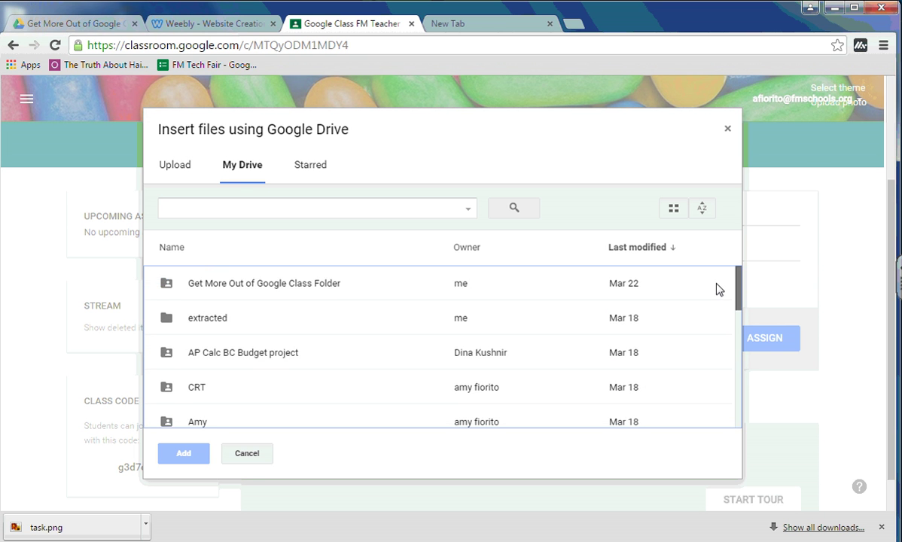
double_click(315, 286)
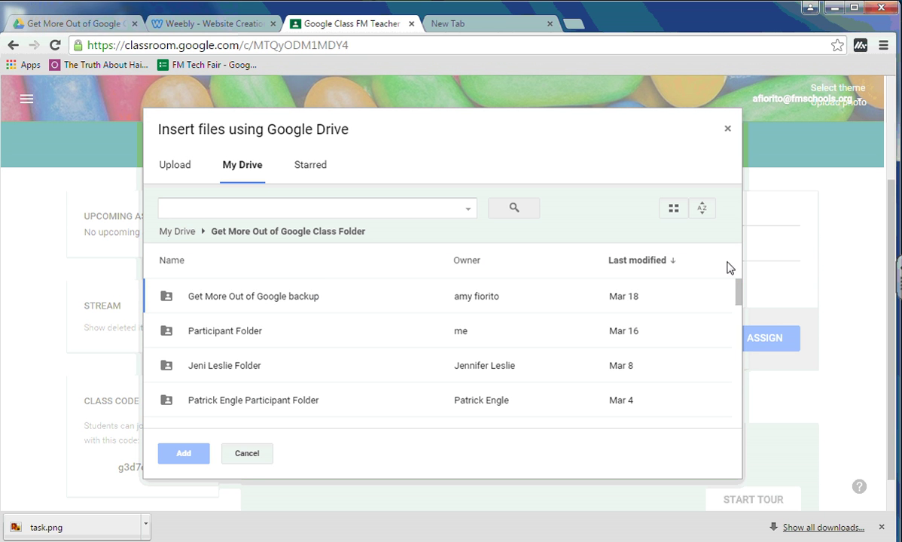
drag(737, 285, 741, 332)
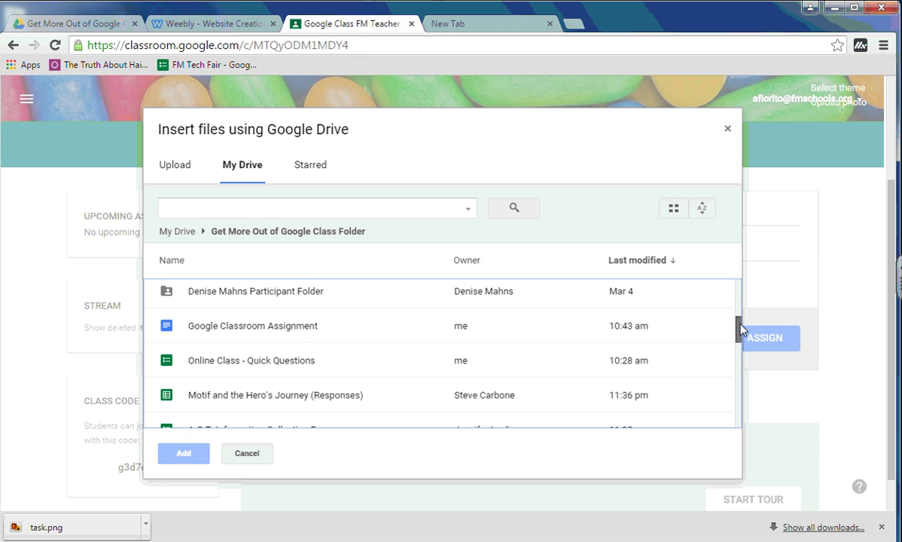
click(294, 332)
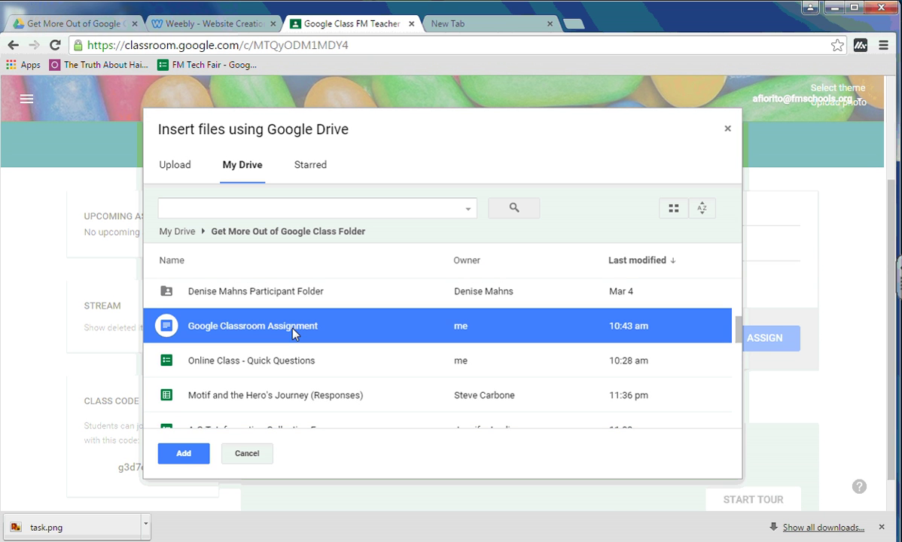
click(180, 452)
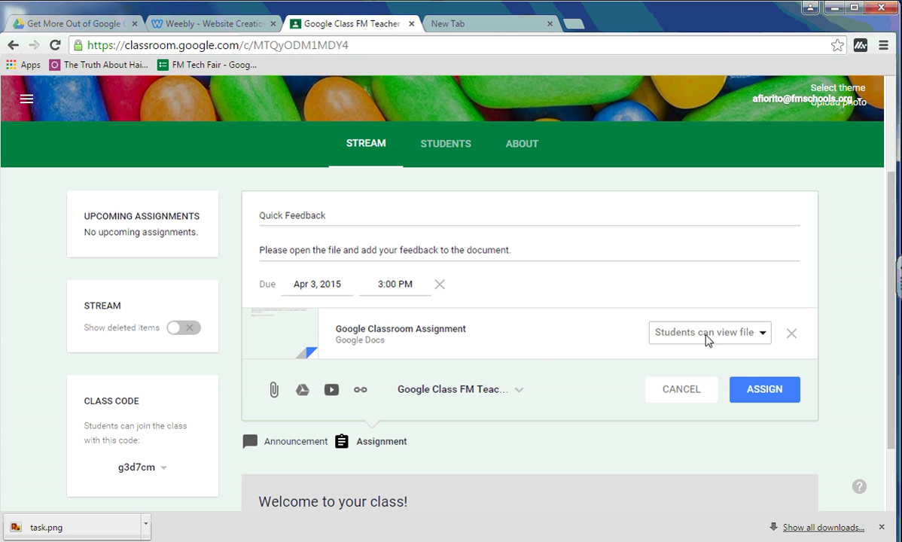
Set the attached document to "Make a copy for each student" and assign the Quick Feedback assignment to the class
click(763, 336)
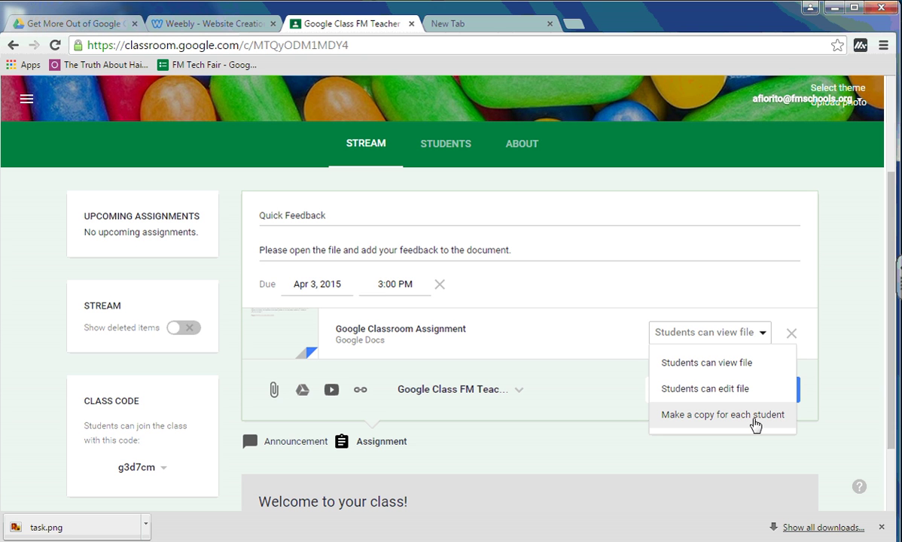
click(710, 422)
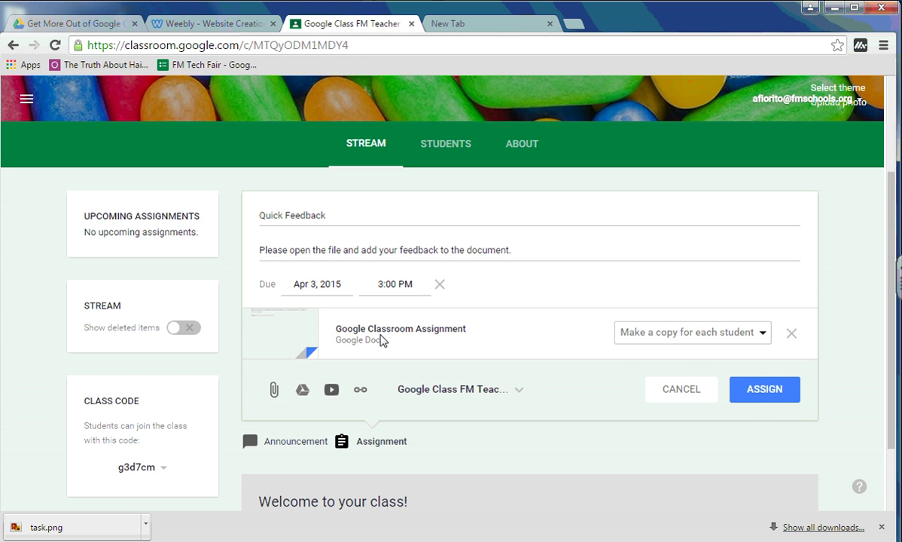
click(721, 336)
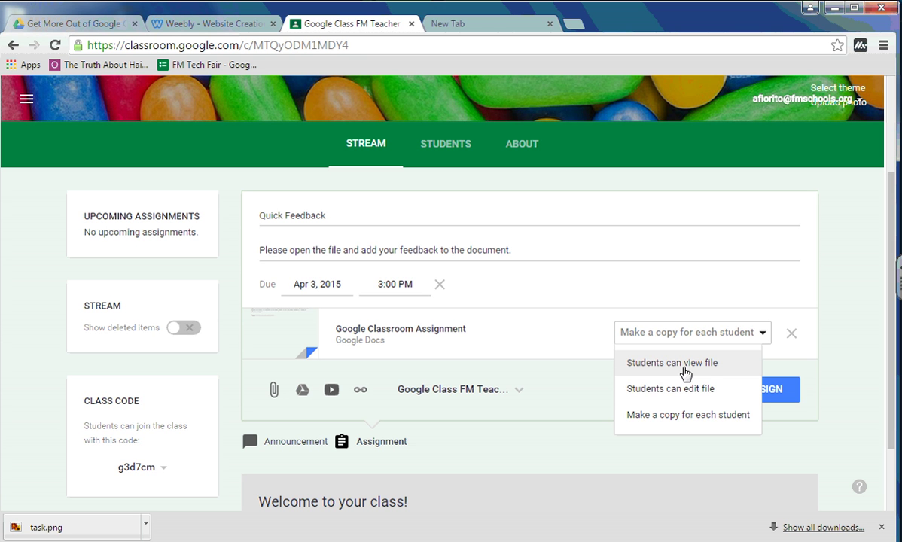
click(683, 415)
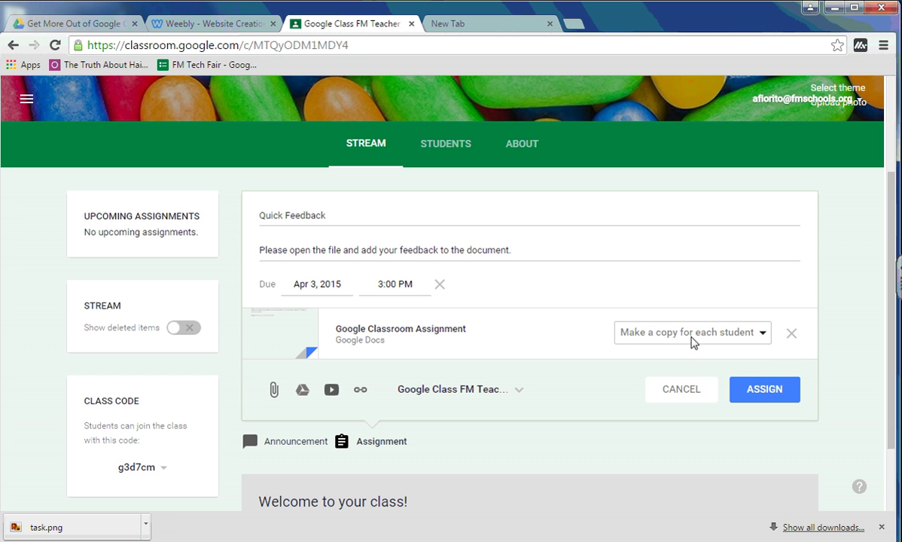
click(765, 390)
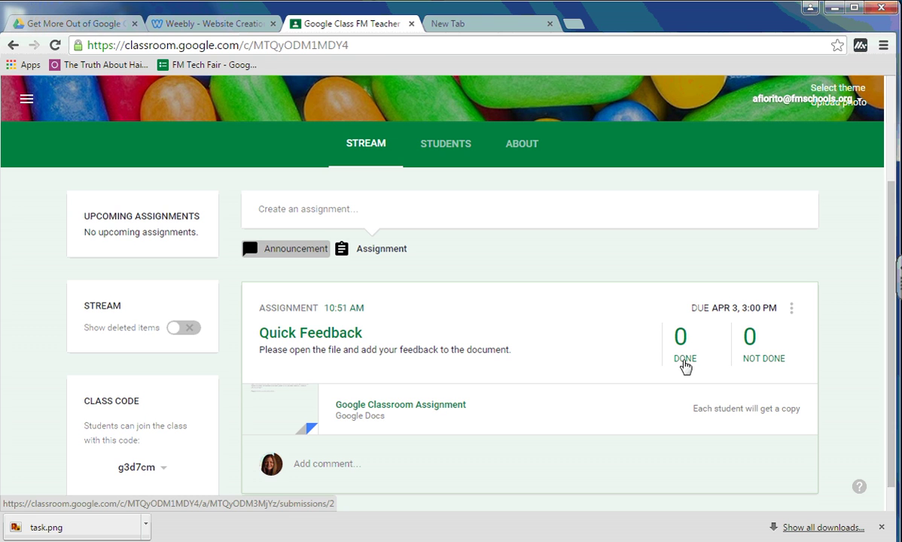
View the Google Classroom Assignment document attached to the posted assignment and return to the class stream
click(421, 406)
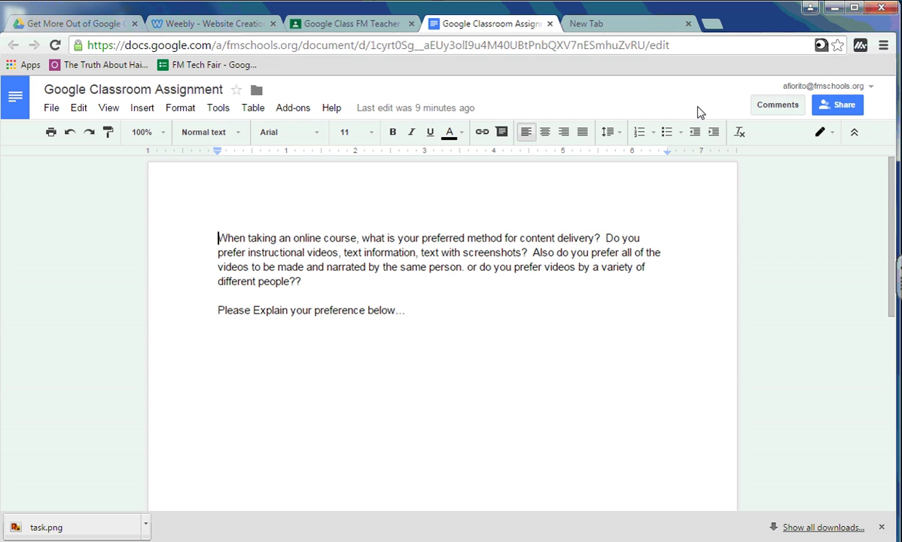
click(375, 23)
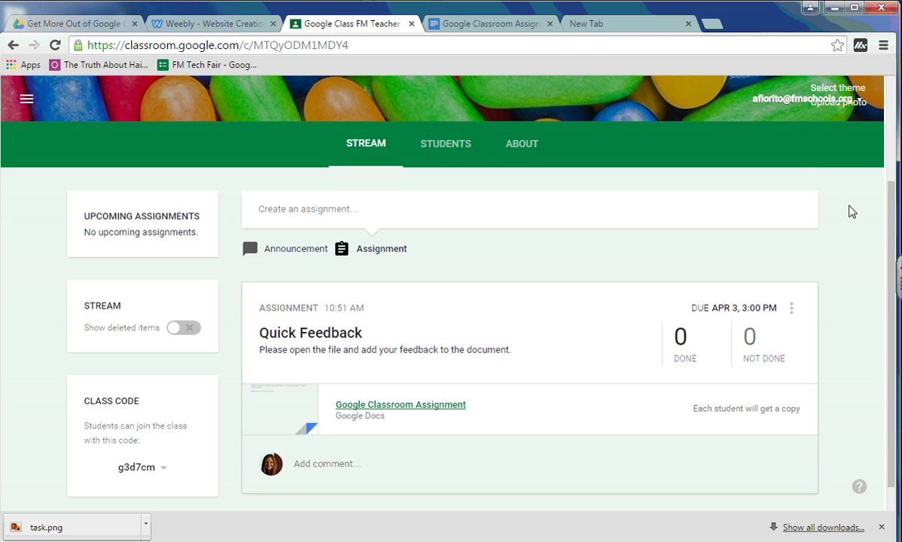
scroll(896, 256, down, 1)
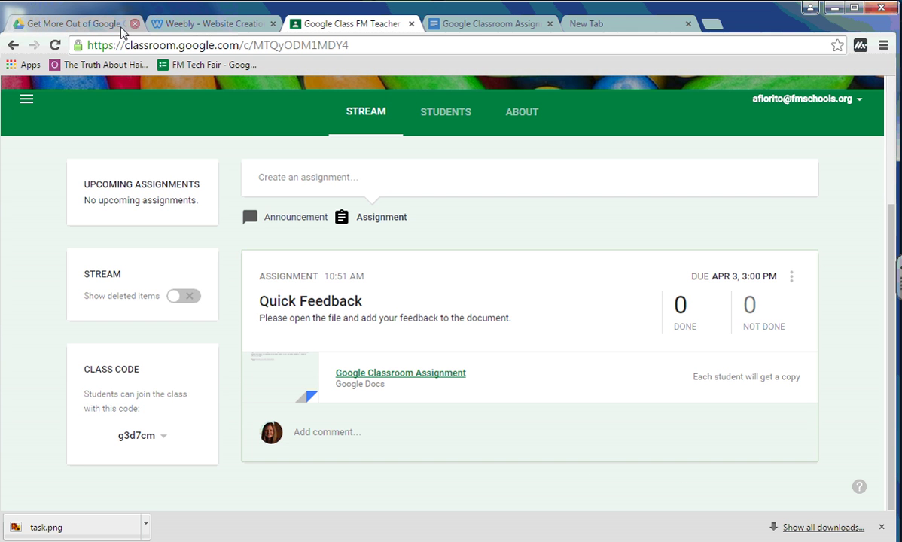
Switch to Google Drive, look through the Get More Out of Google Class Folder and its backup subfolder, and return to My Drive
click(66, 24)
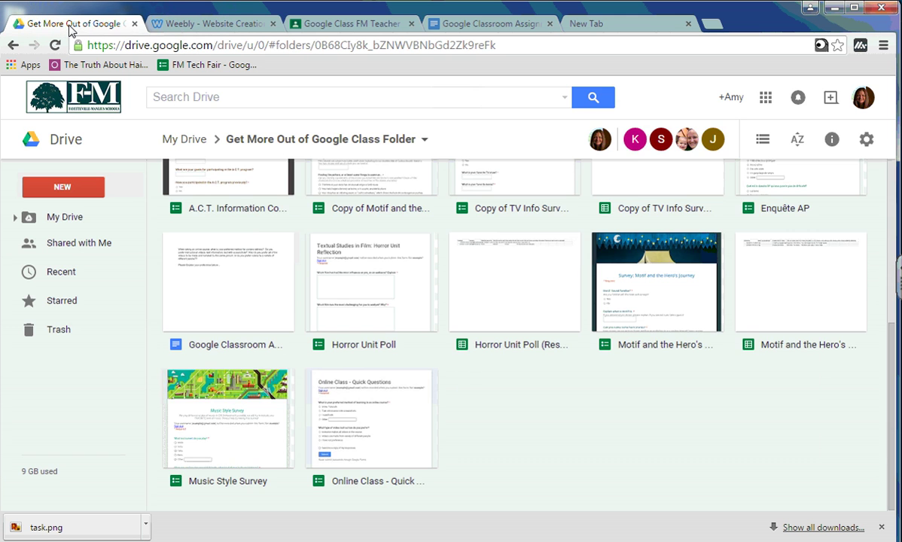
click(194, 139)
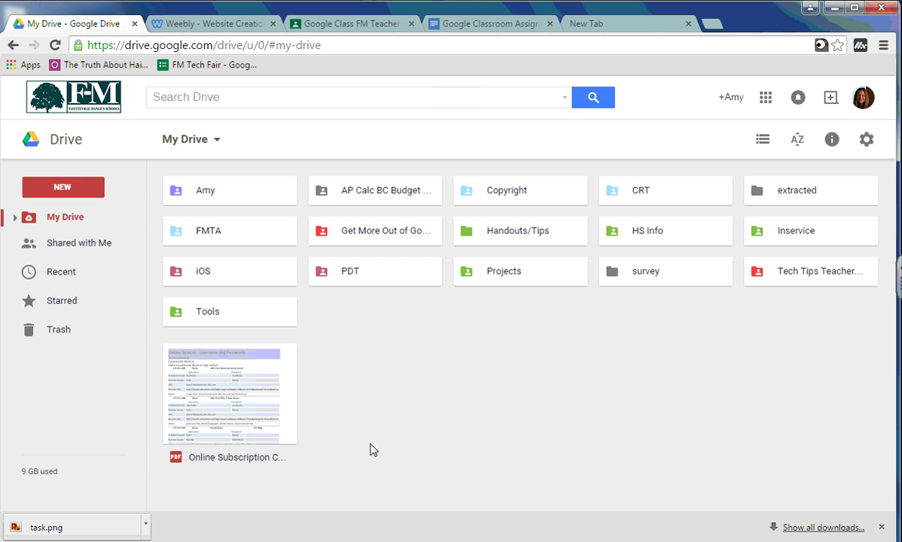
double_click(397, 233)
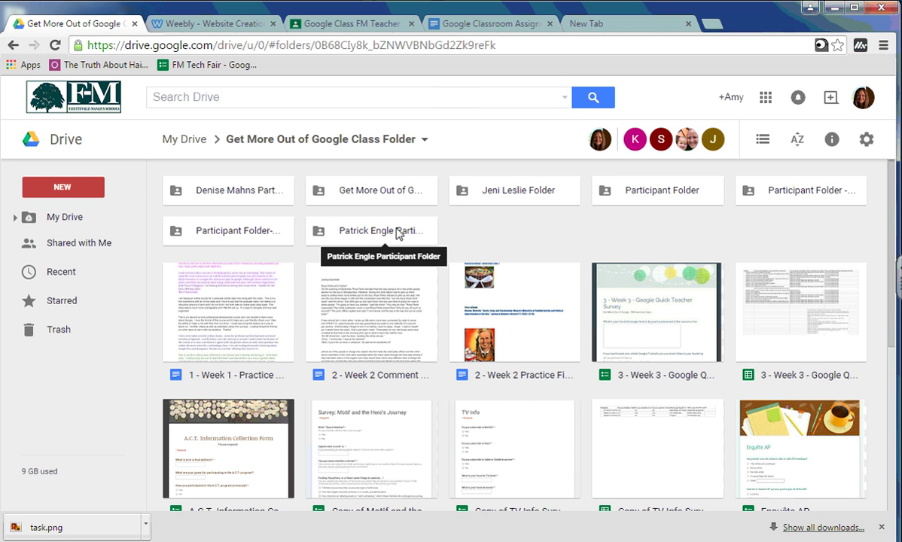
double_click(359, 190)
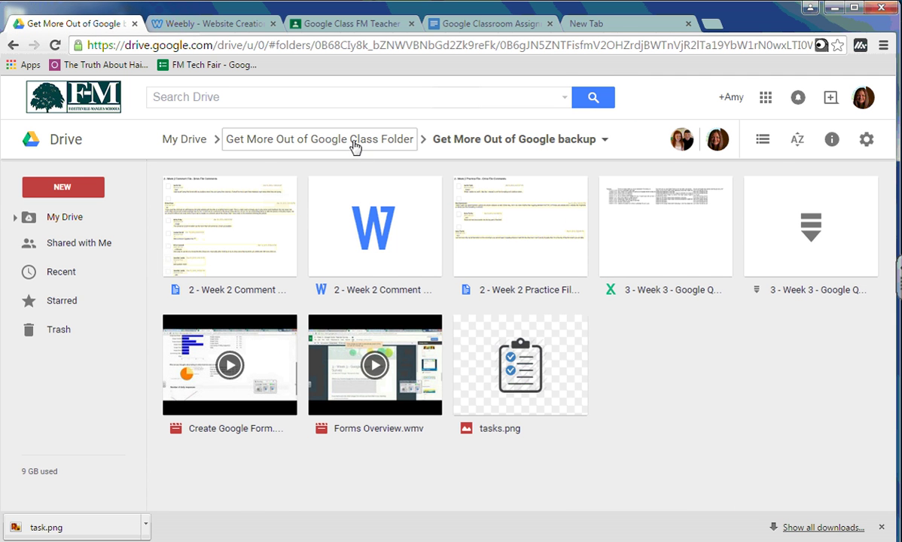
click(330, 140)
click(205, 143)
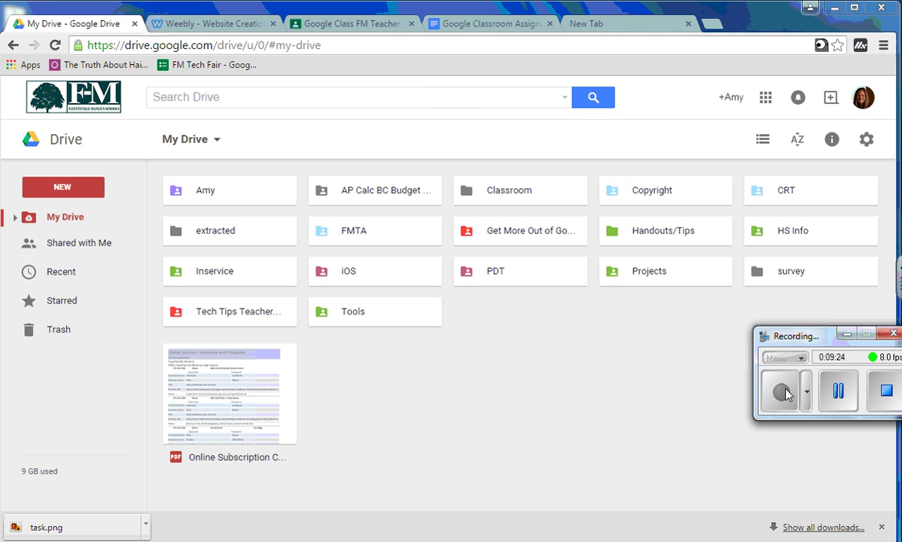
Open the Classroom folder in My Drive and compare its class folders with the class shown in Google Classroom
click(487, 197)
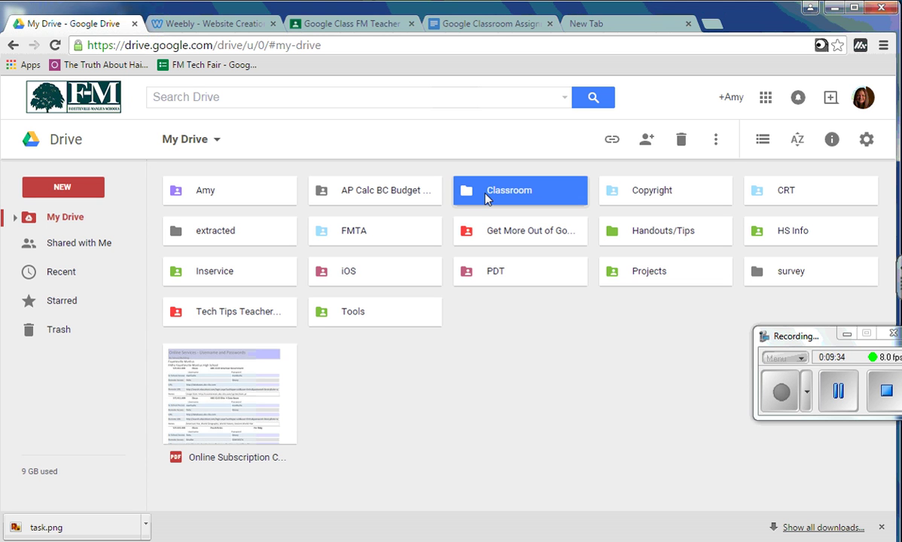
double_click(488, 198)
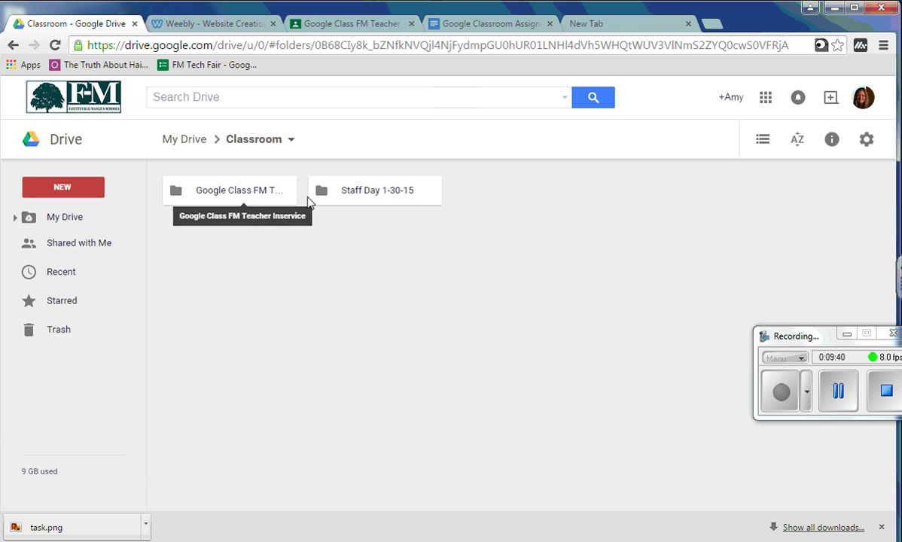
click(321, 25)
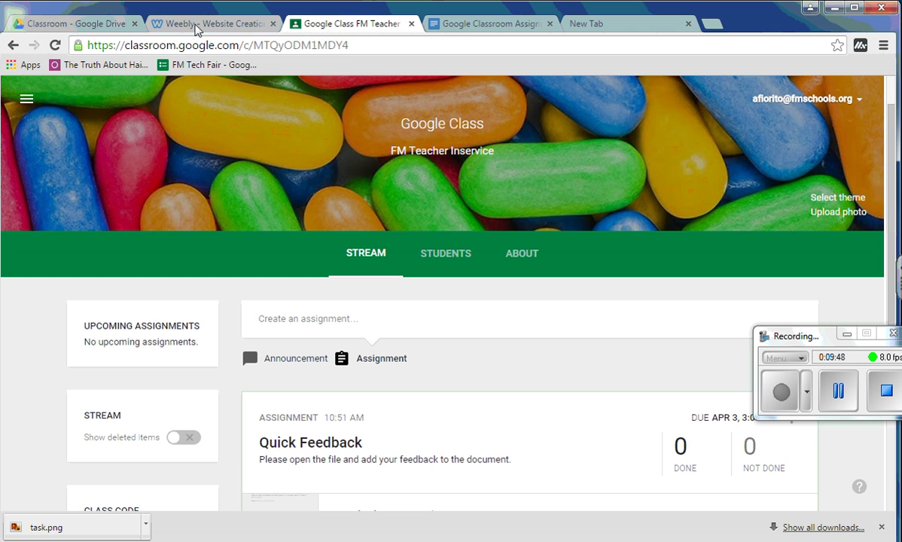
click(84, 24)
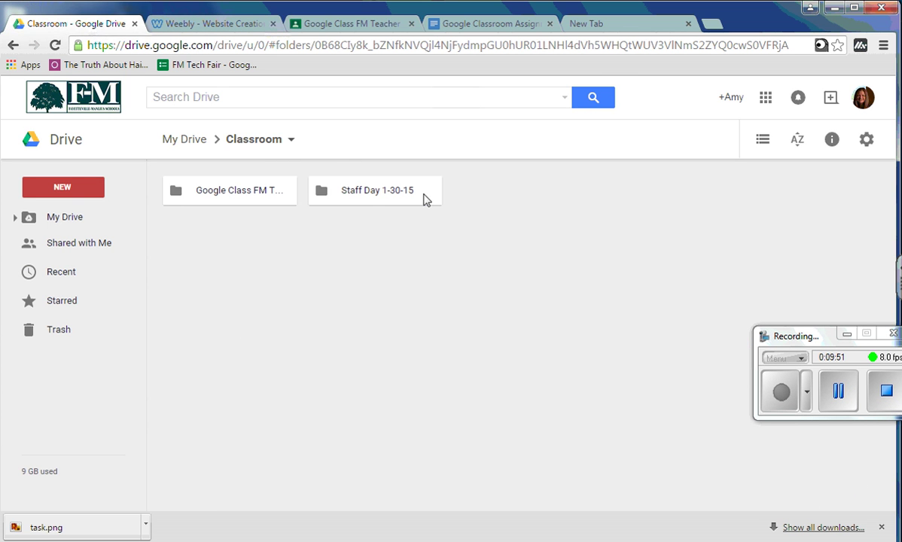
Open the Google Class FM Teacher Inservice folder, inspect its Templates - DO NOT EDIT subfolder, and go back up to the class folder
click(238, 193)
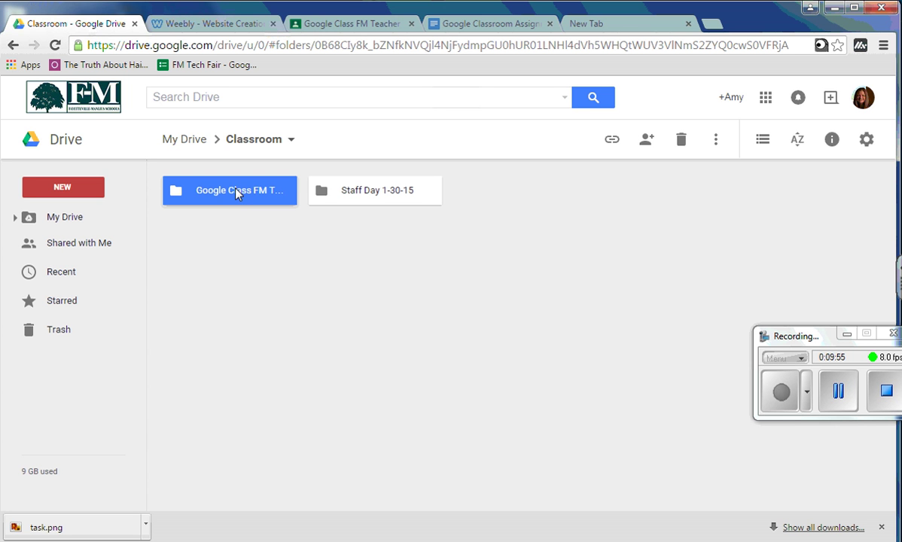
double_click(237, 190)
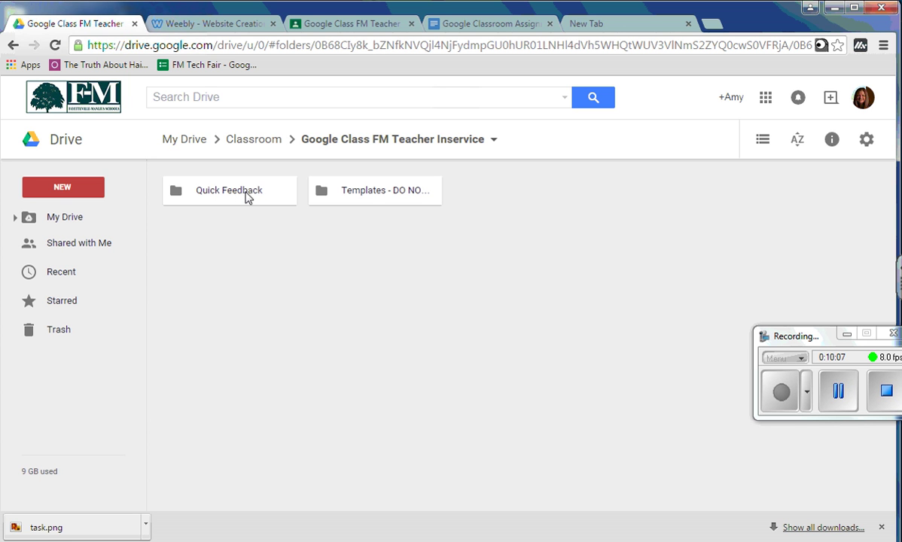
double_click(371, 197)
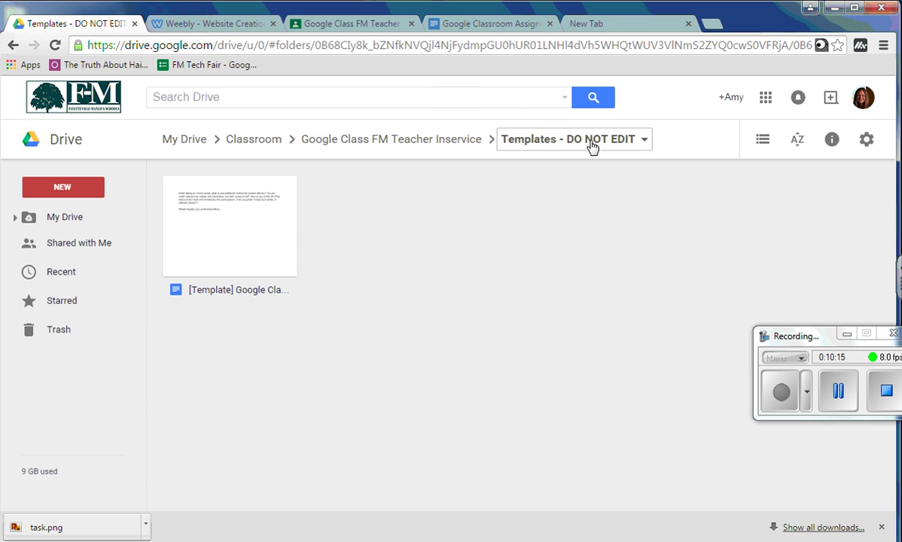
click(464, 143)
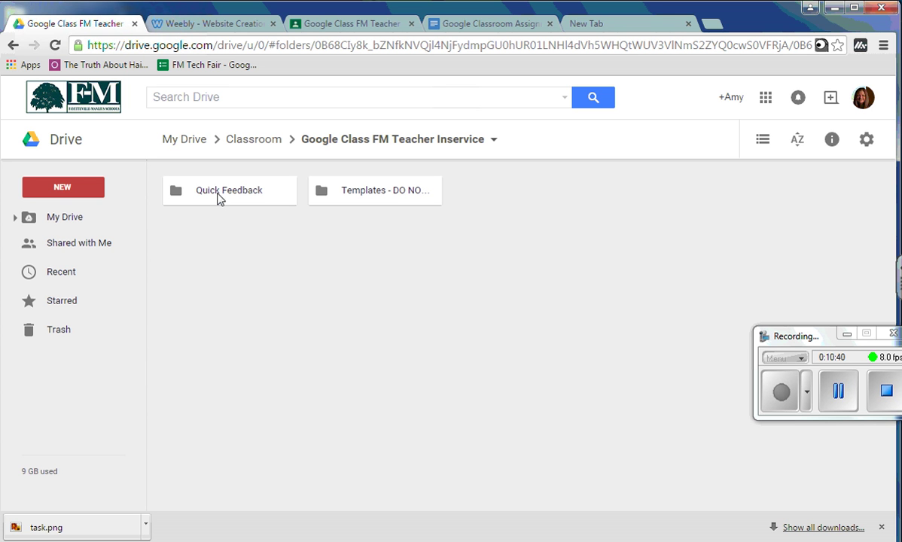
Compare the class stream's Quick Feedback assignment with the class's Drive folder and return to the Classroom folder
click(367, 22)
click(66, 24)
click(316, 24)
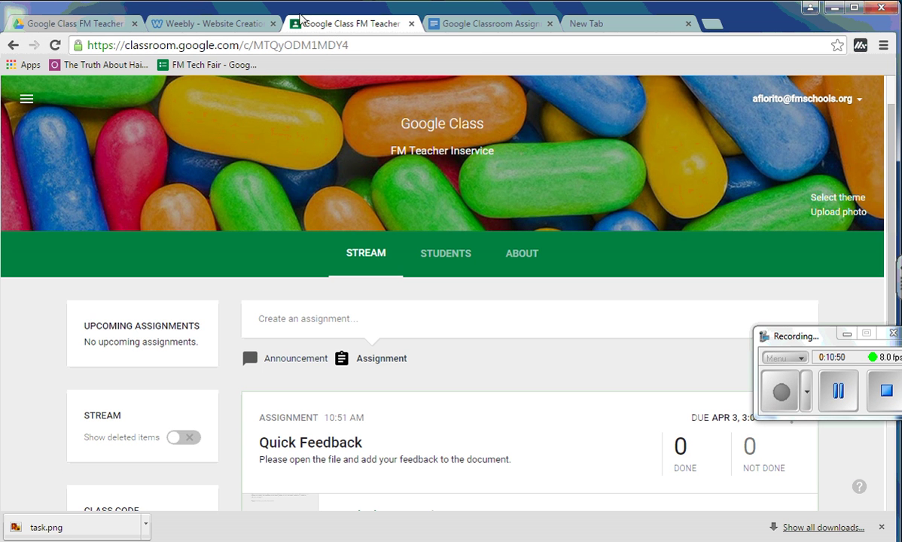
click(98, 22)
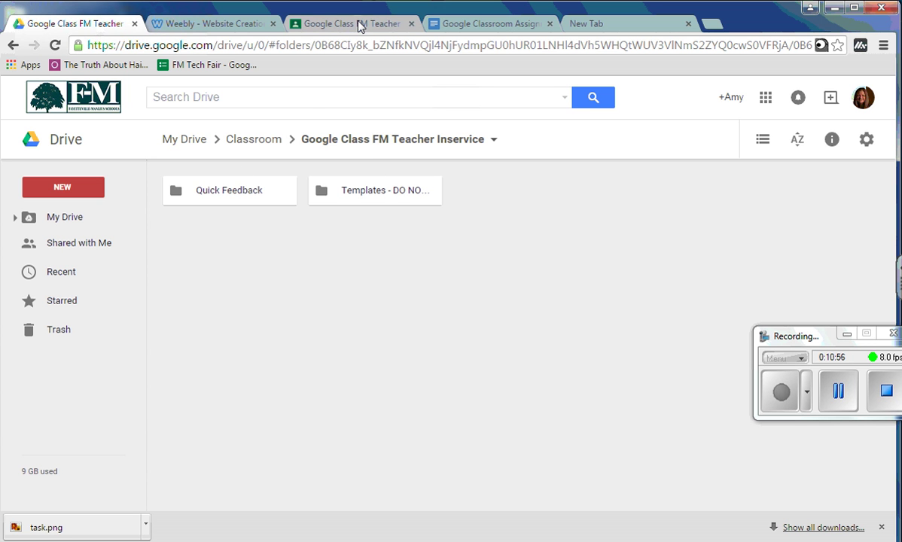
click(271, 143)
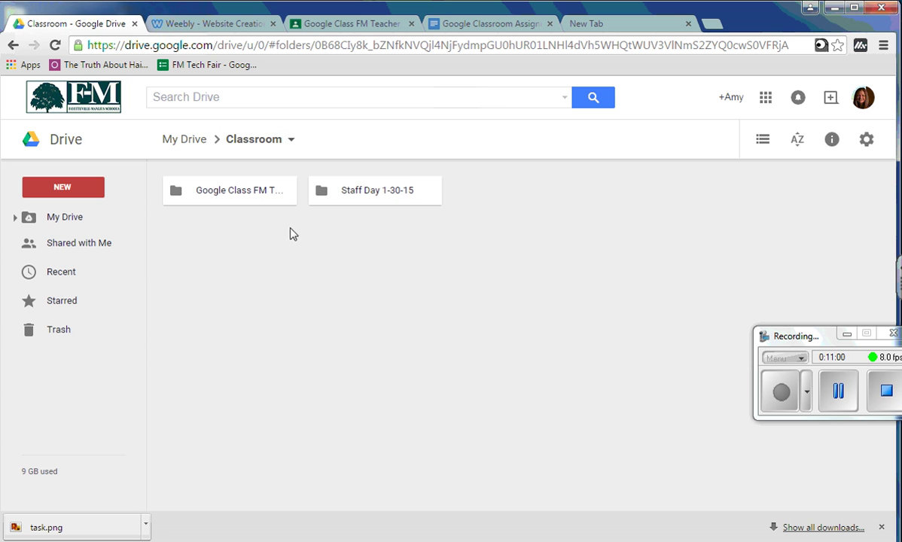